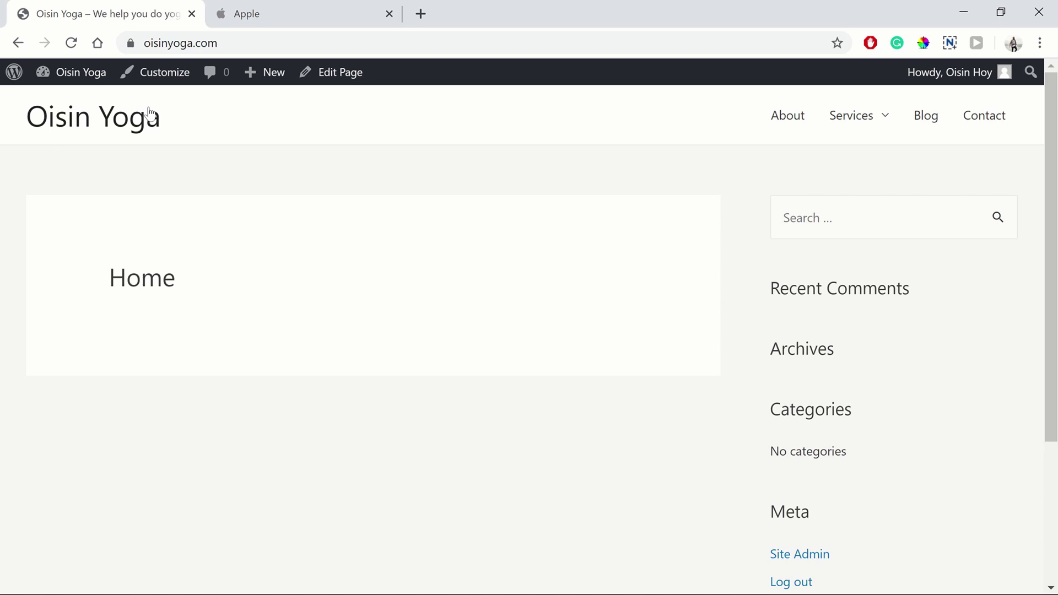
Step: Launch the Customizer for the Oisin Yoga site from the admin bar
left_click(171, 71)
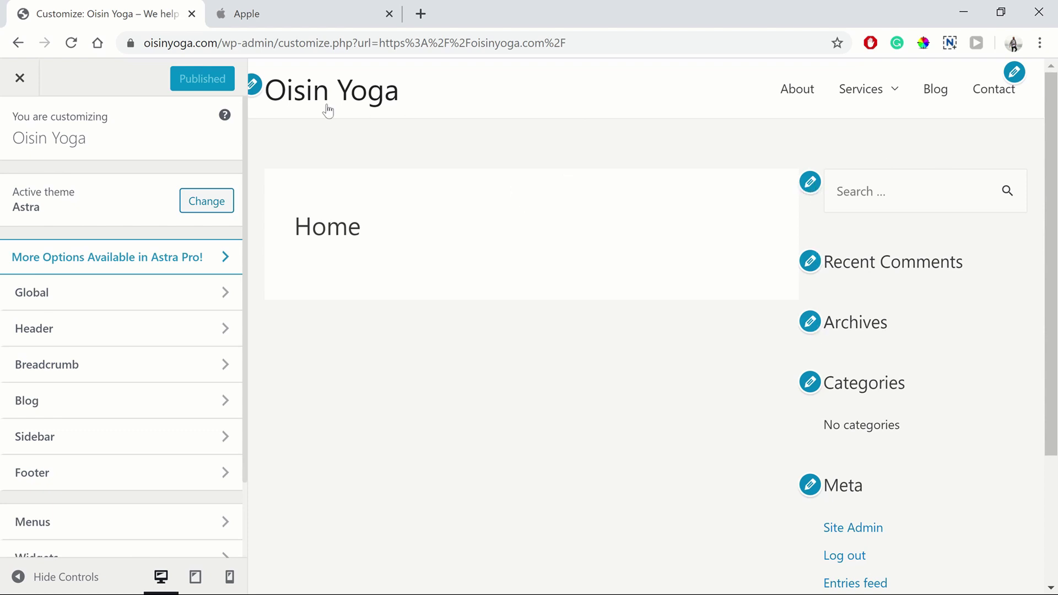
left_click(255, 87)
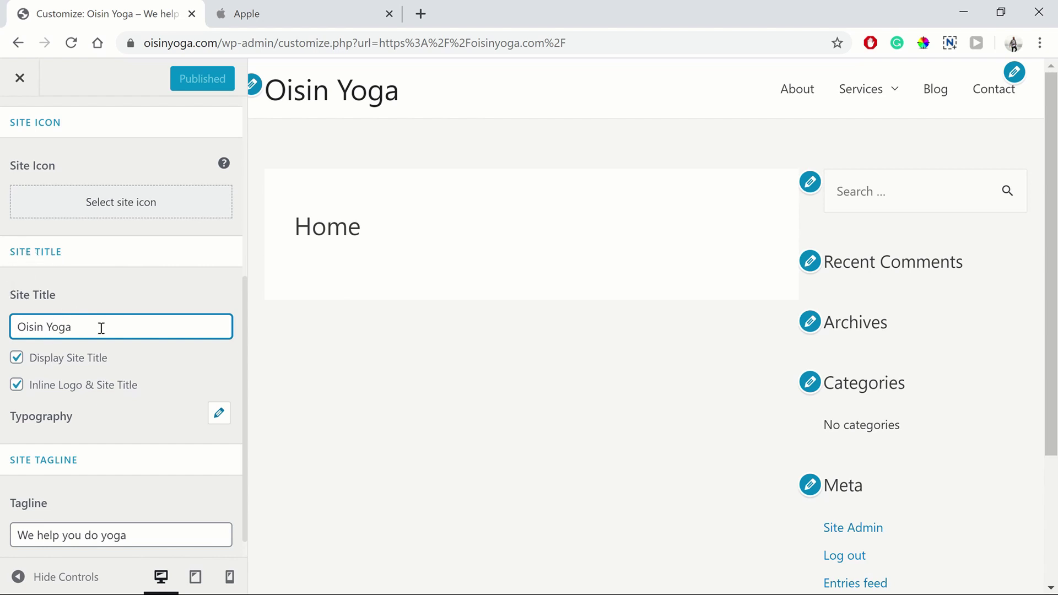
scroll(179, 403, "up", 6)
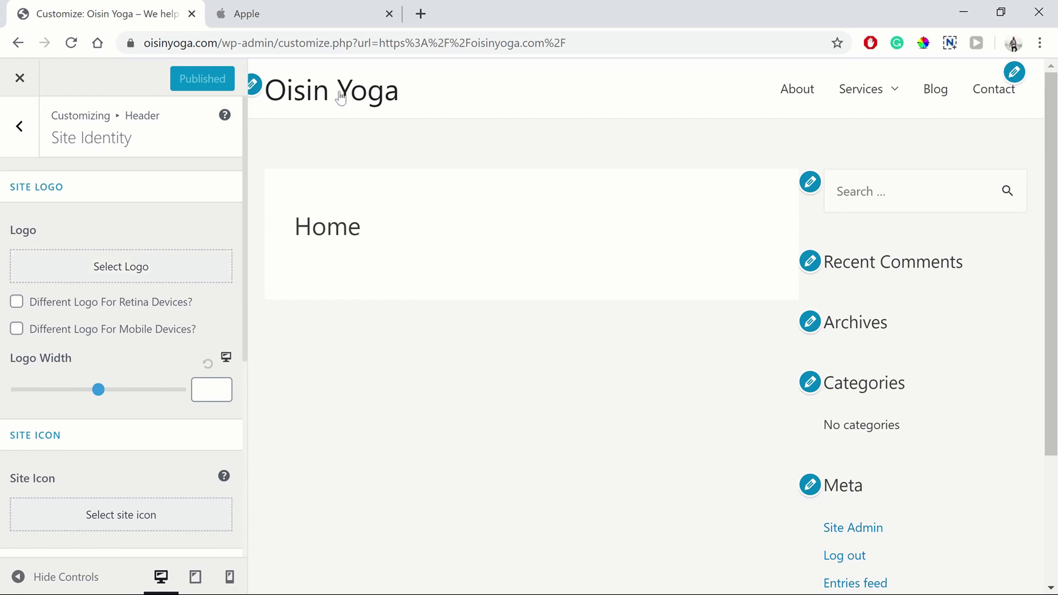
left_click(323, 7)
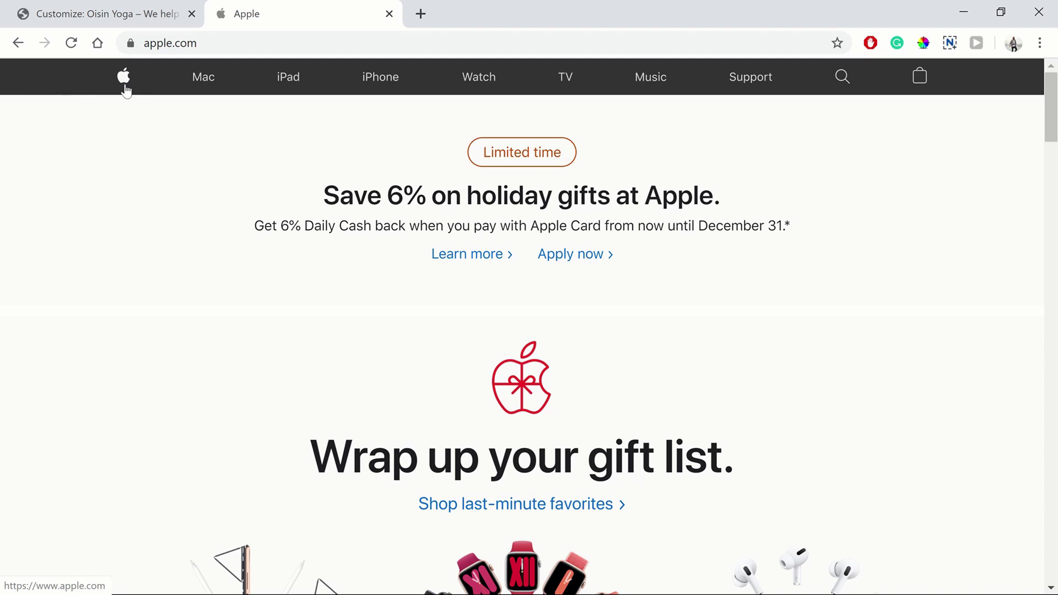
left_click(74, 8)
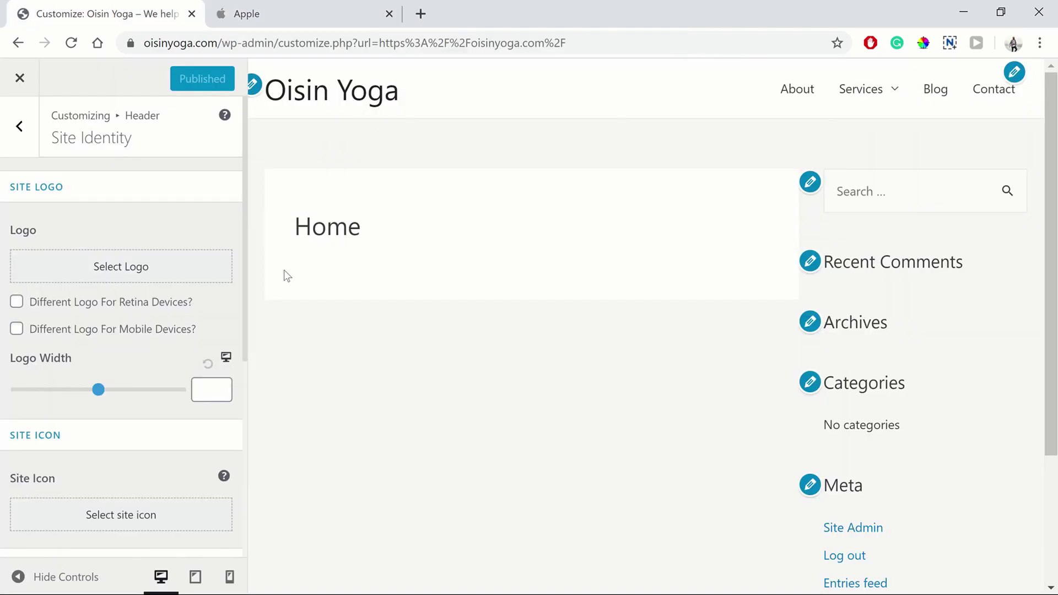
Step: Upload the OISIN YOGA logo image file for the site logo
left_click(74, 273)
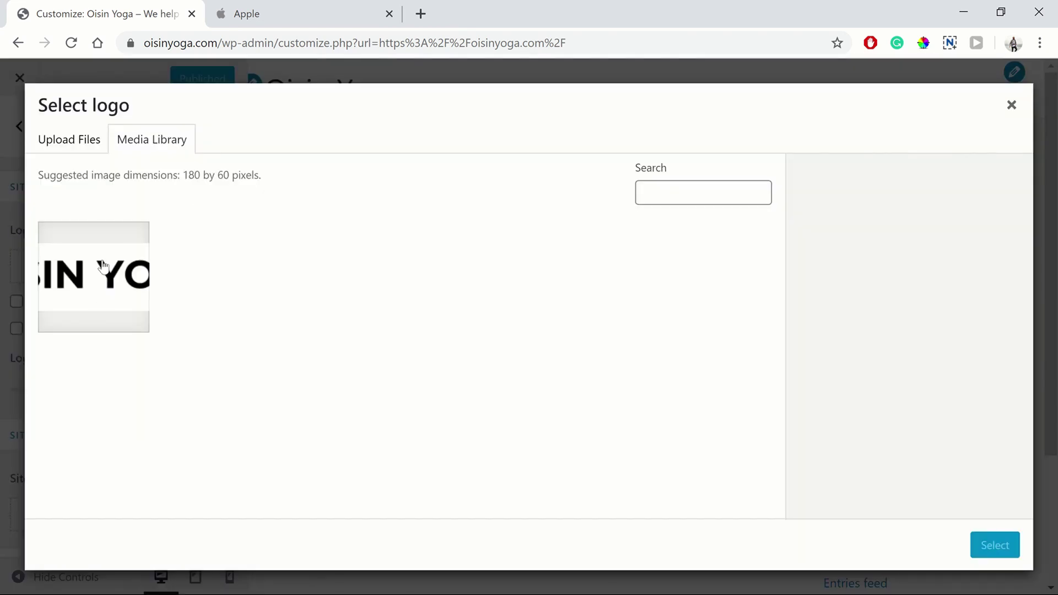
left_click(103, 269)
left_click(90, 146)
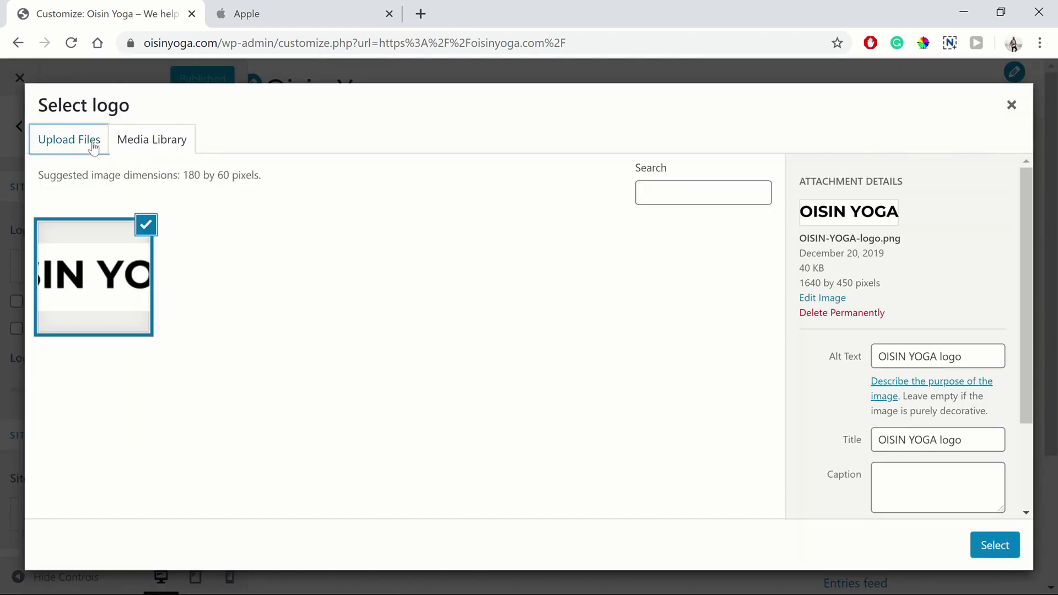
left_click(501, 355)
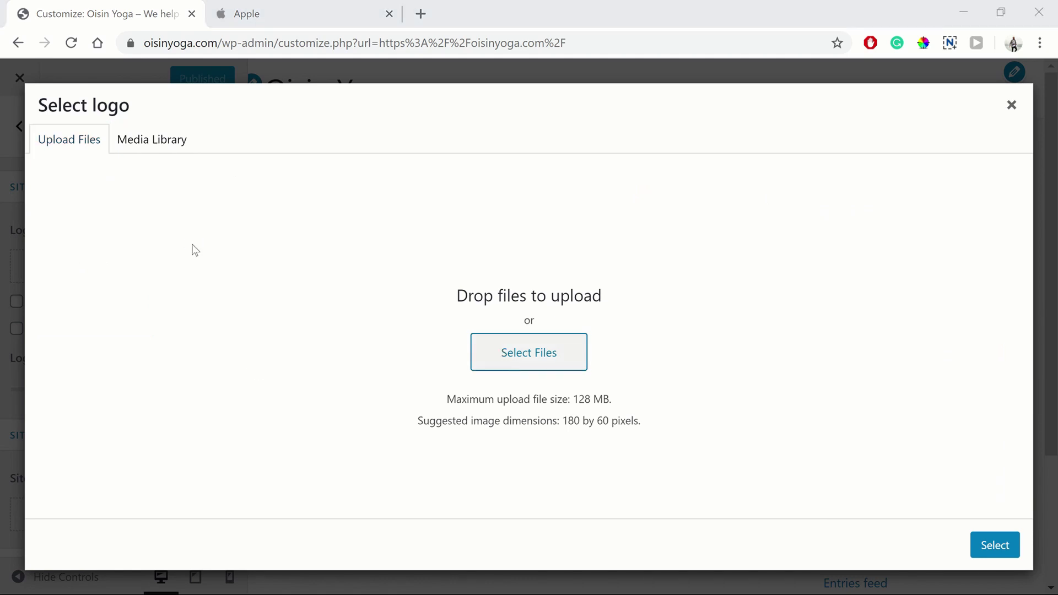
left_click(191, 160)
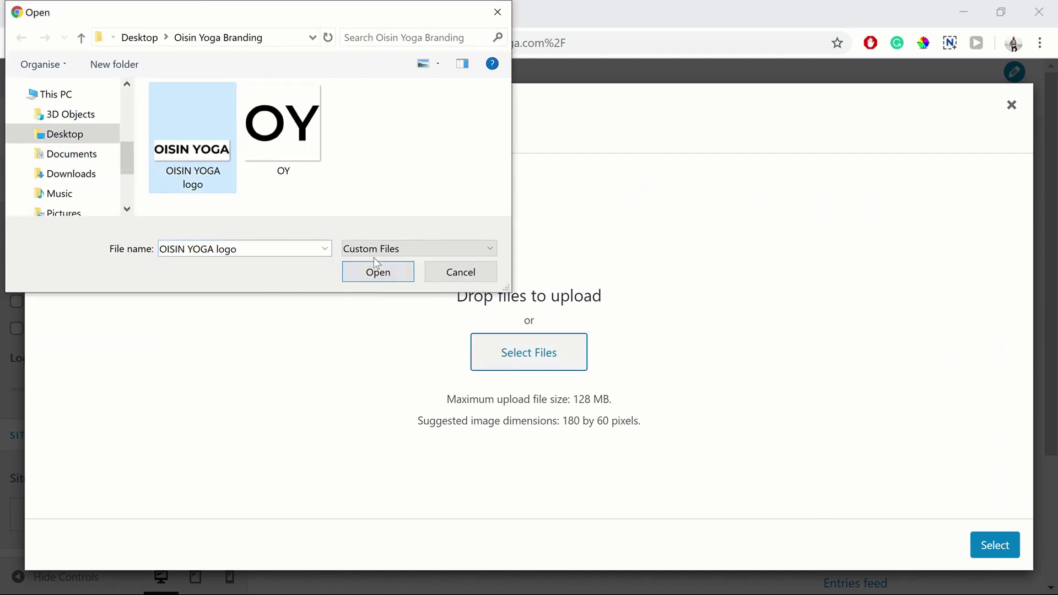
left_click(373, 276)
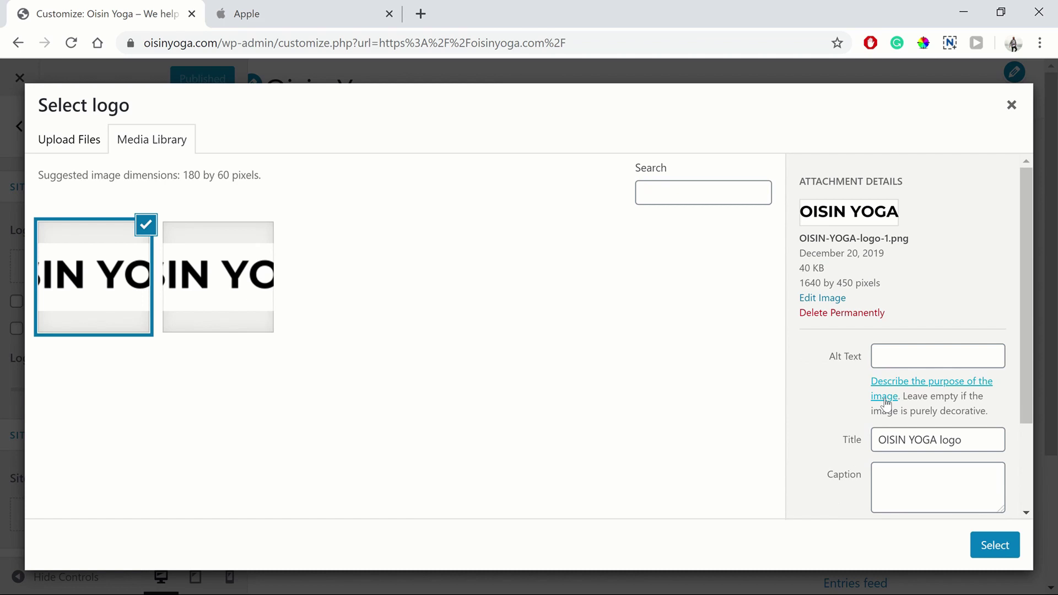
Step: Copy the image title into its alt text and set it, uncropped, as the logo
triple_click(911, 439)
key("ctrl+c")
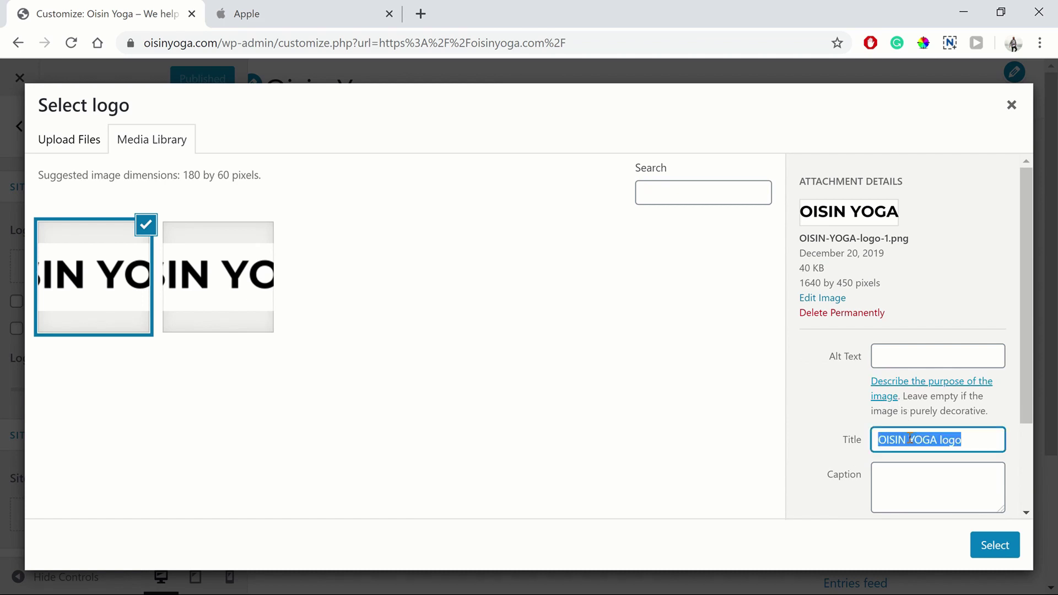
left_click(874, 355)
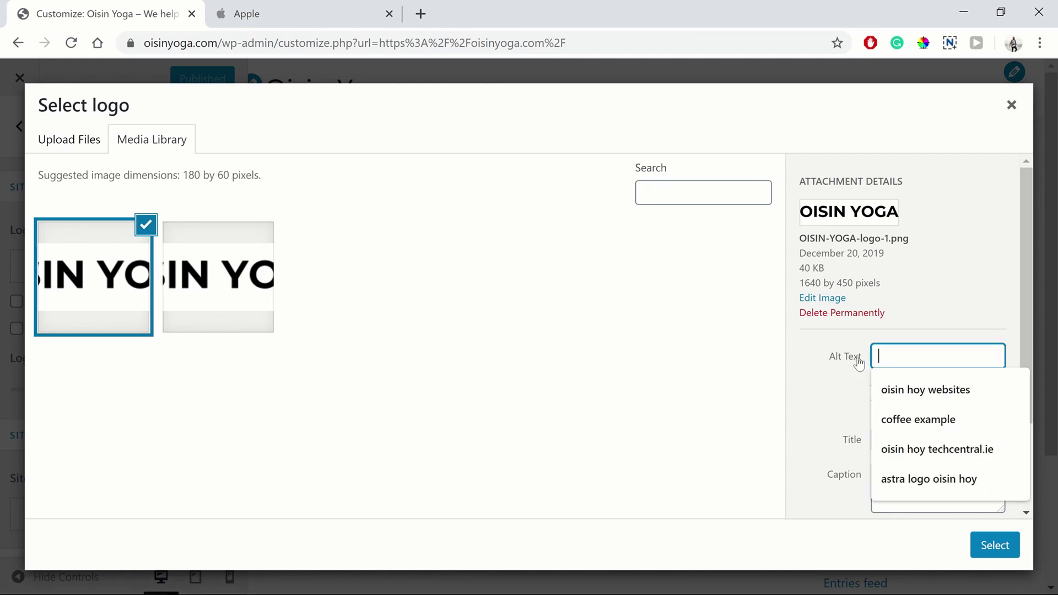
key("ctrl+v")
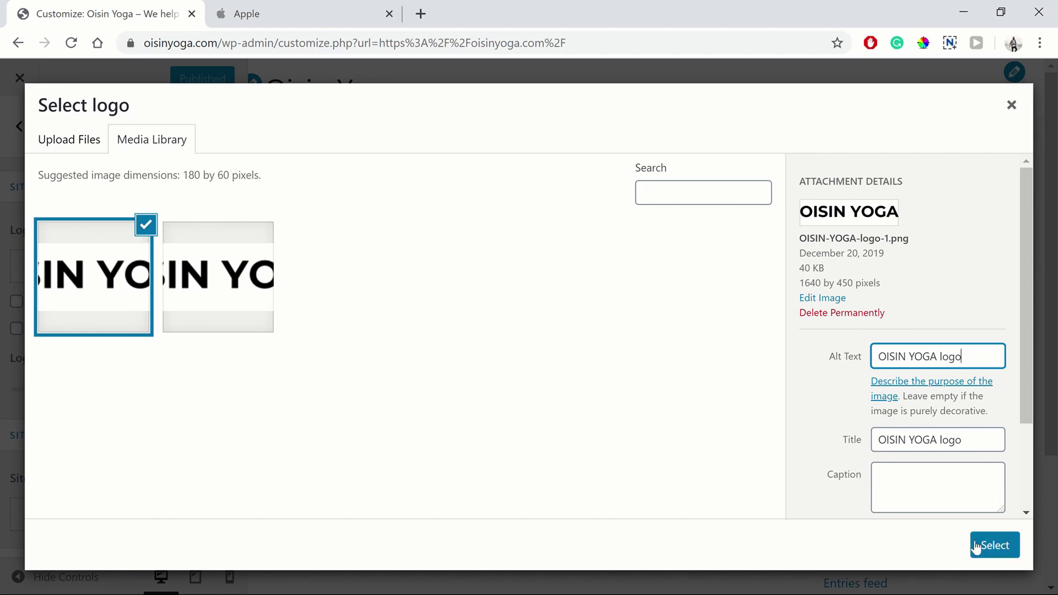
left_click(995, 547)
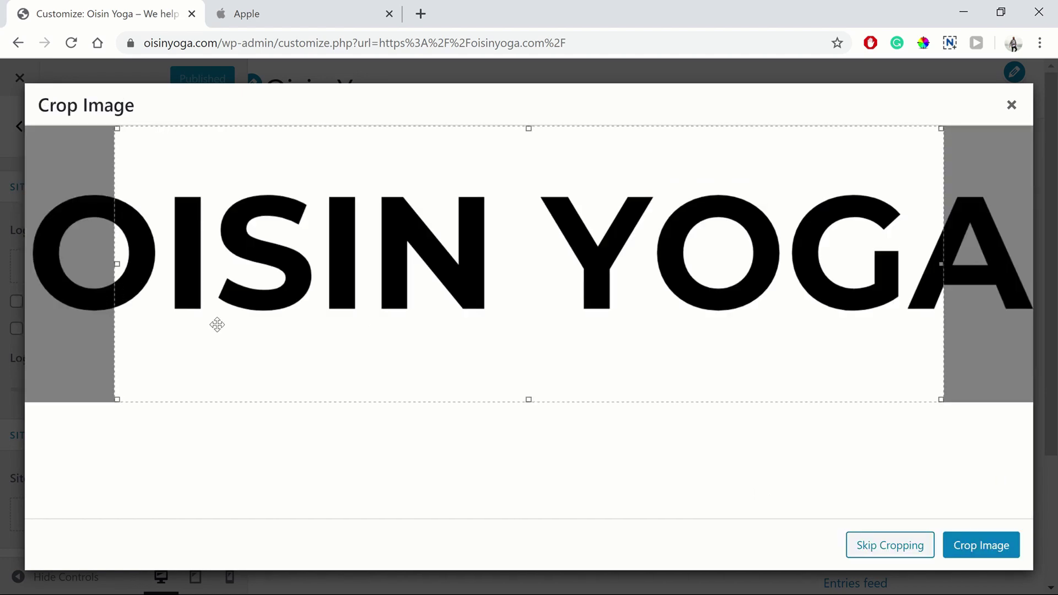
left_click(906, 547)
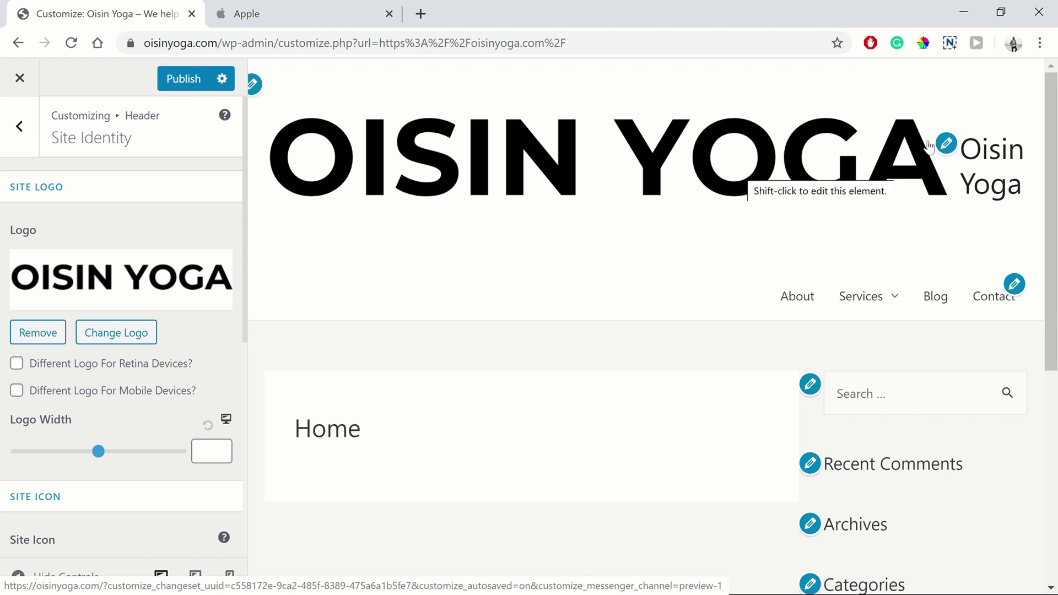
Step: Turn off Display Site Title and reduce the desktop logo width to 190
left_click(727, 179, "shift")
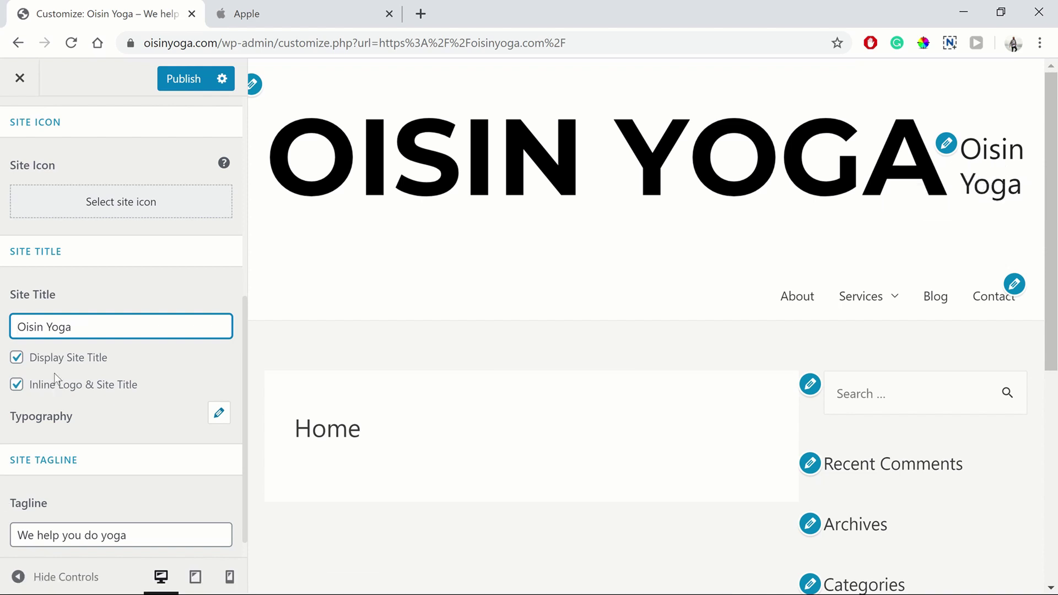
left_click(17, 358)
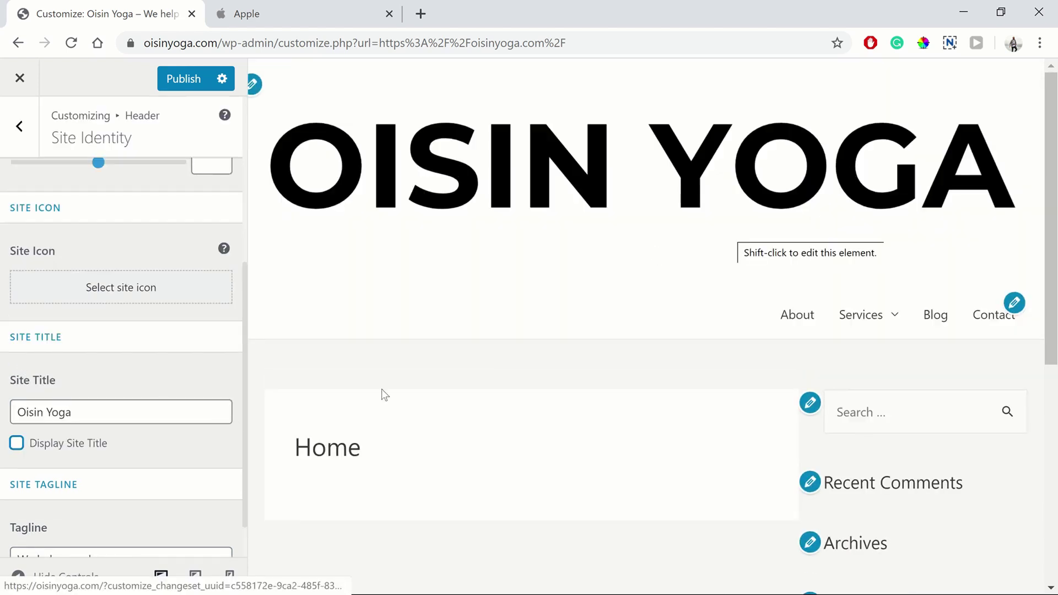
scroll(130, 373, "up", 5)
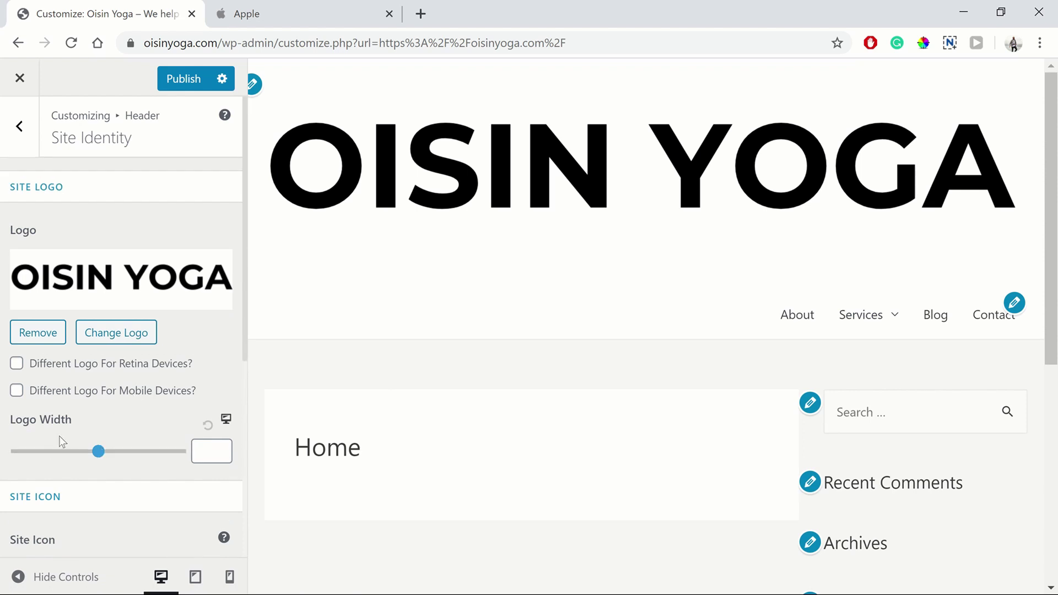
left_click_drag(96, 457, 69, 460)
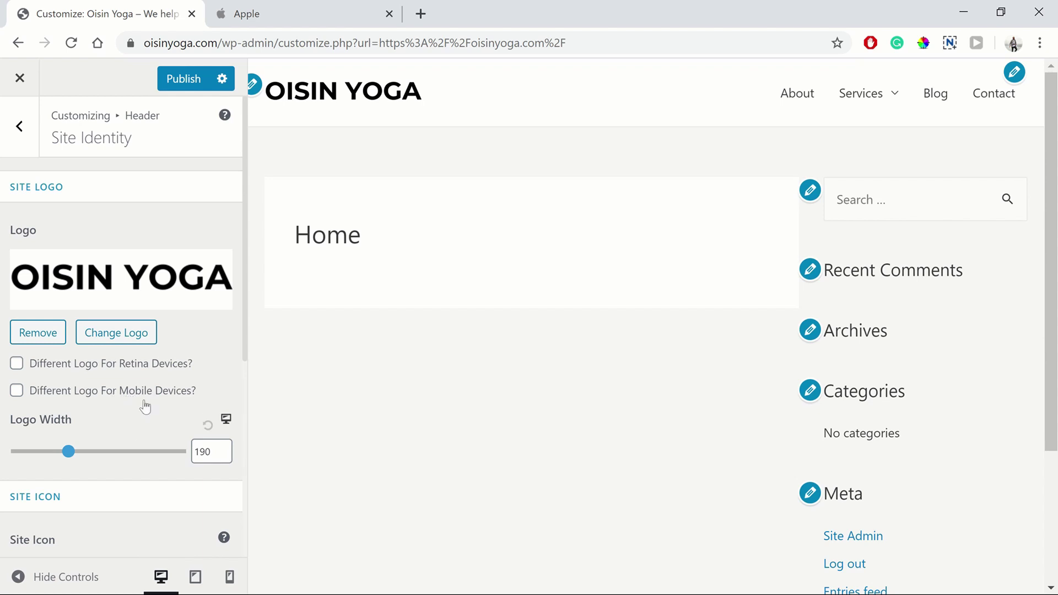
Step: Set the mobile logo width to 158, leaving the desktop width at 190
left_click(227, 420)
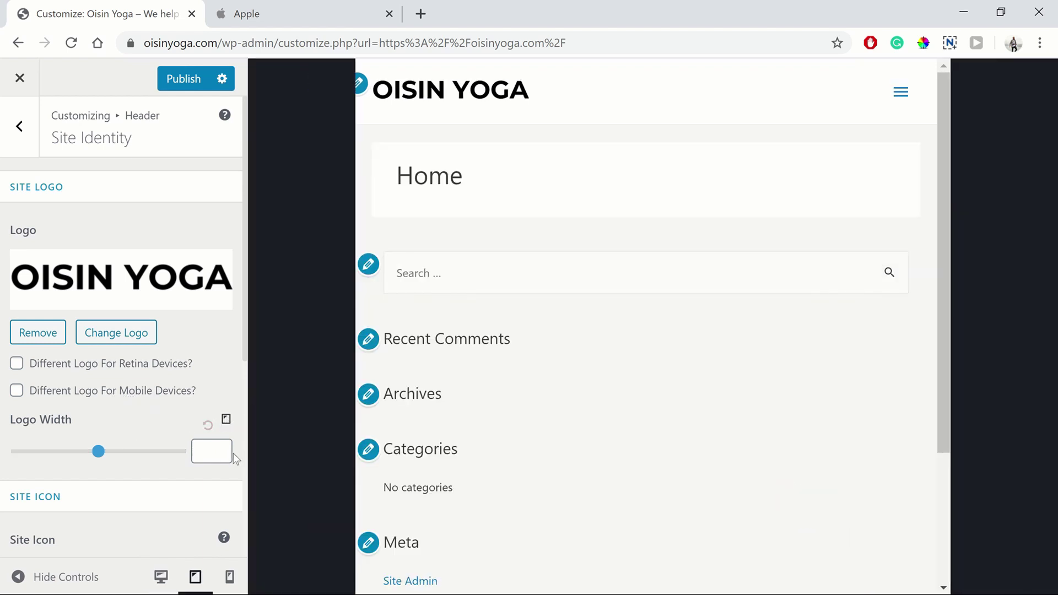
left_click(227, 424)
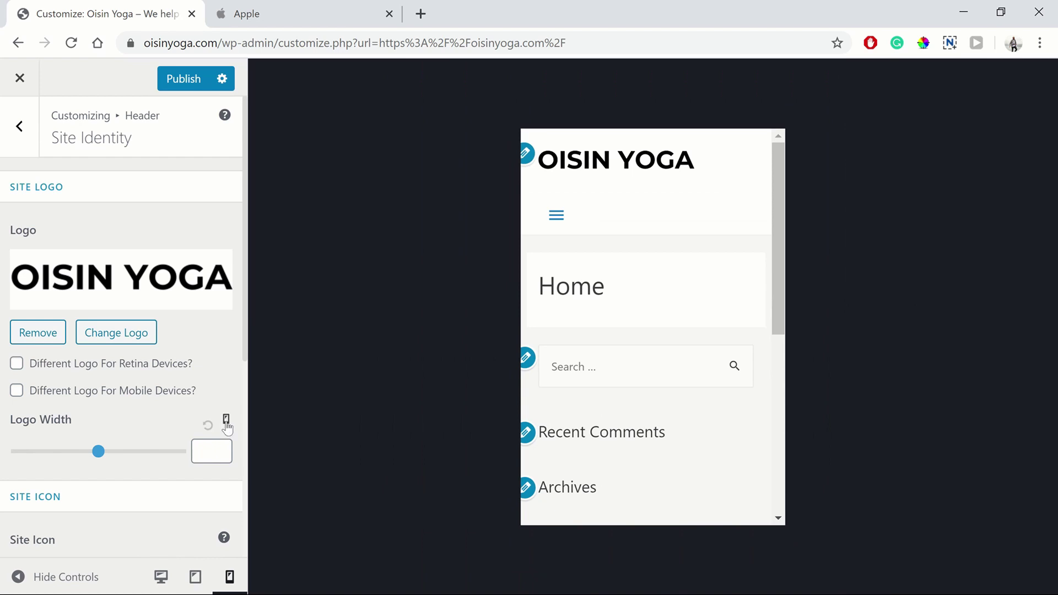
left_click(230, 426)
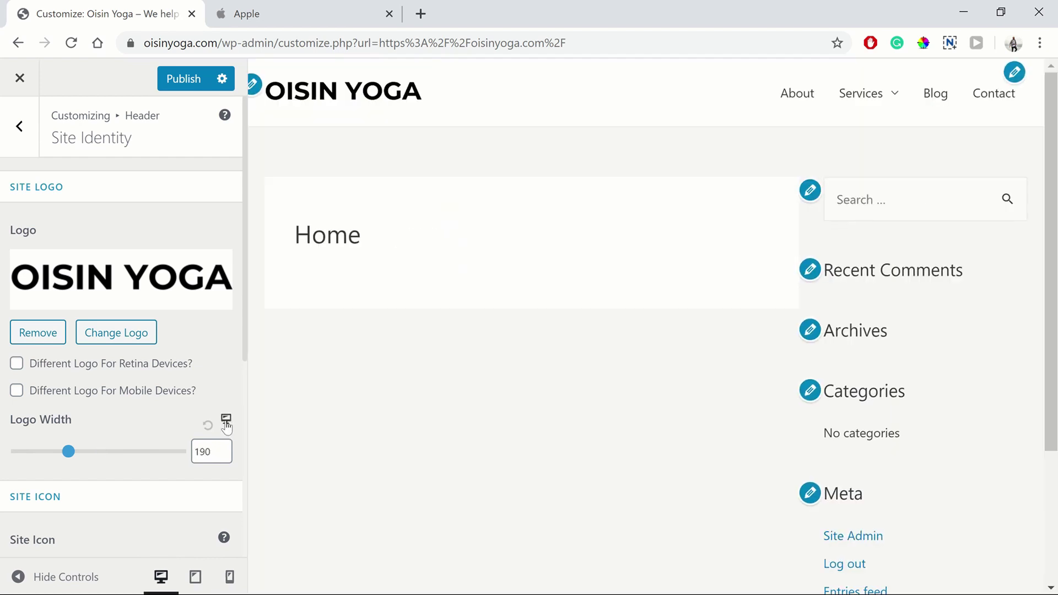
left_click(229, 427)
left_click(227, 427)
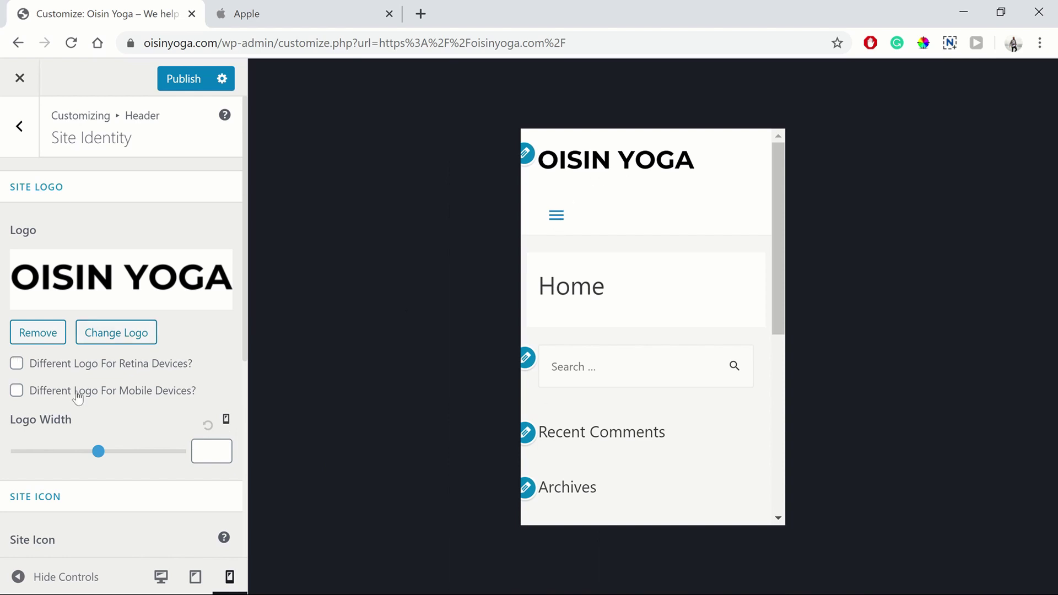
left_click_drag(98, 451, 62, 462)
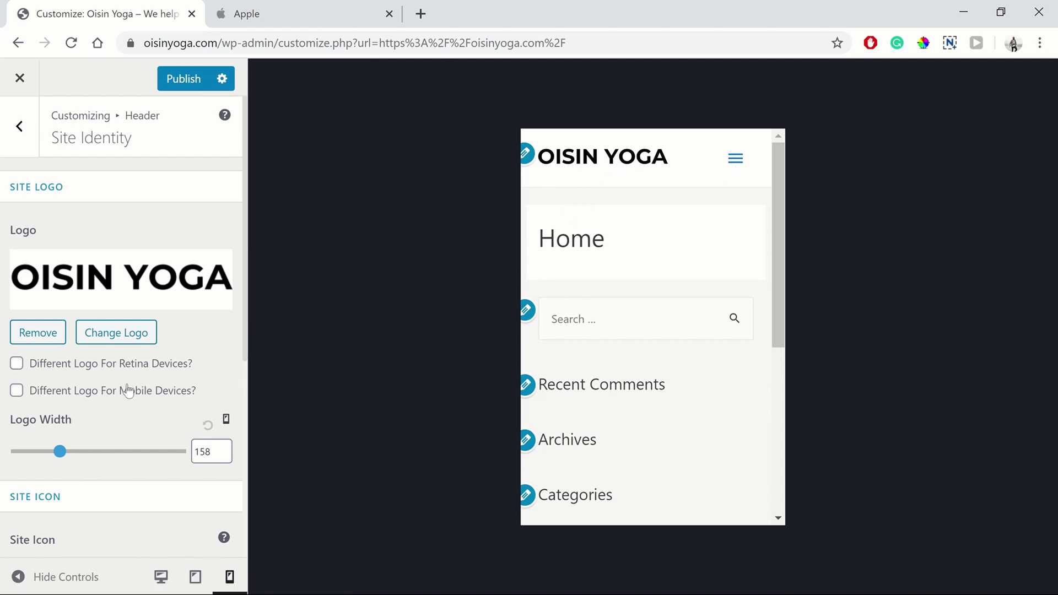
left_click(226, 422)
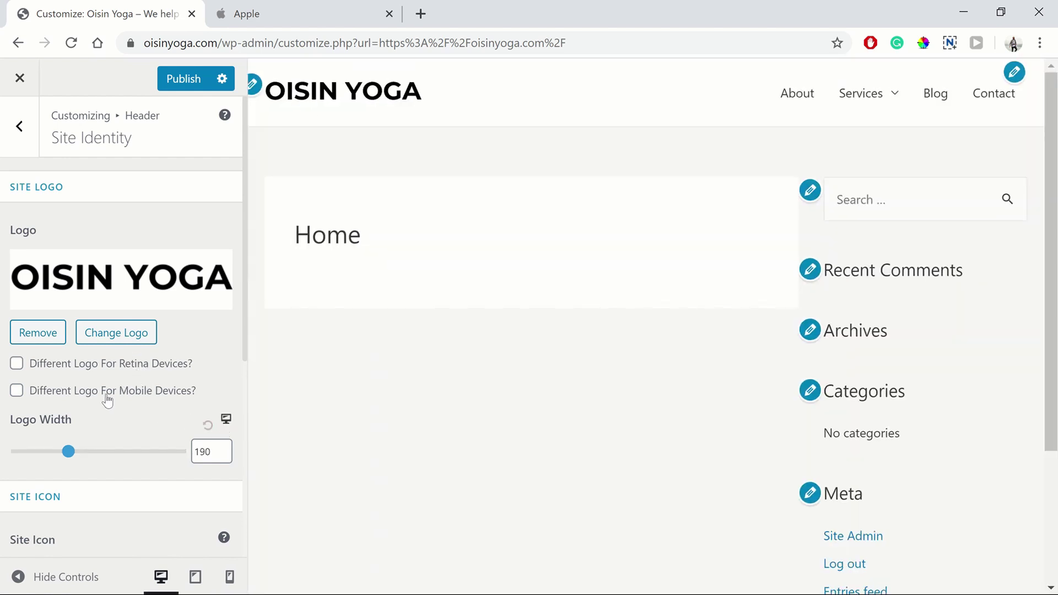
Step: Try the separate Retina and Mobile logo options, leaving both turned off
scroll(107, 402, "down", 1)
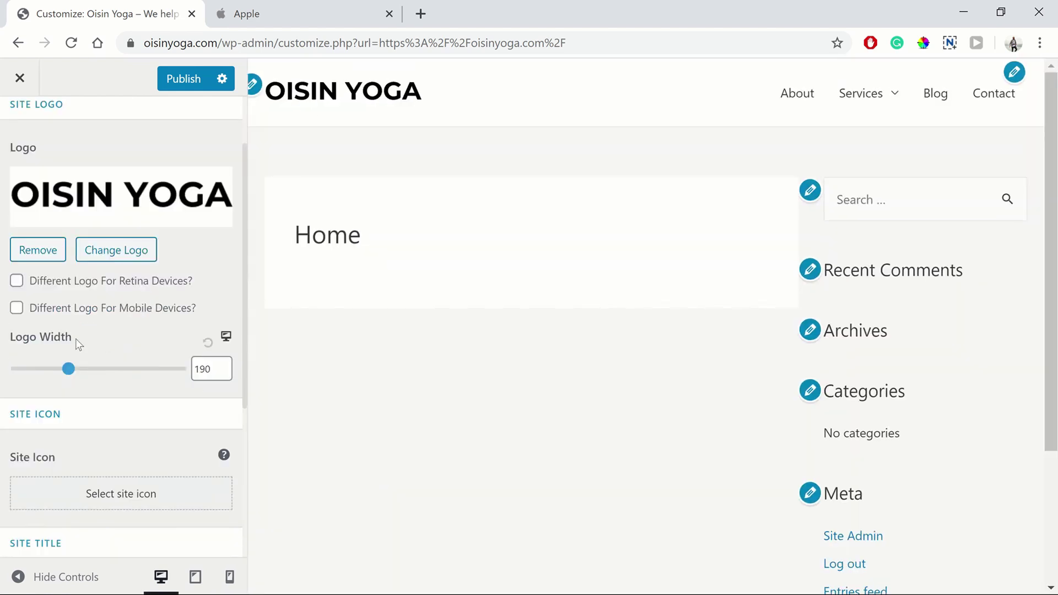
left_click(17, 281)
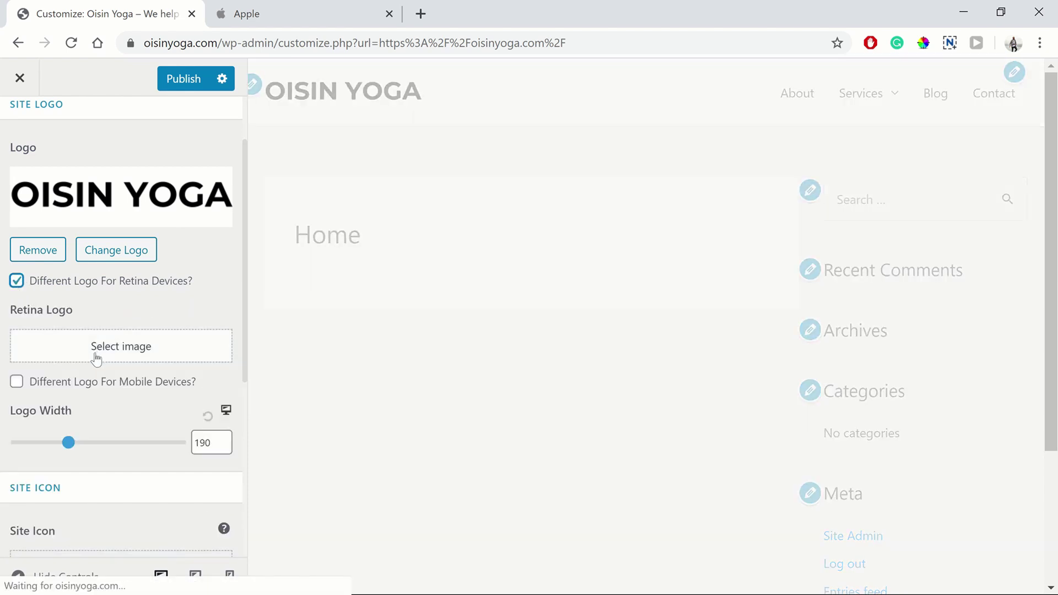
left_click(16, 281)
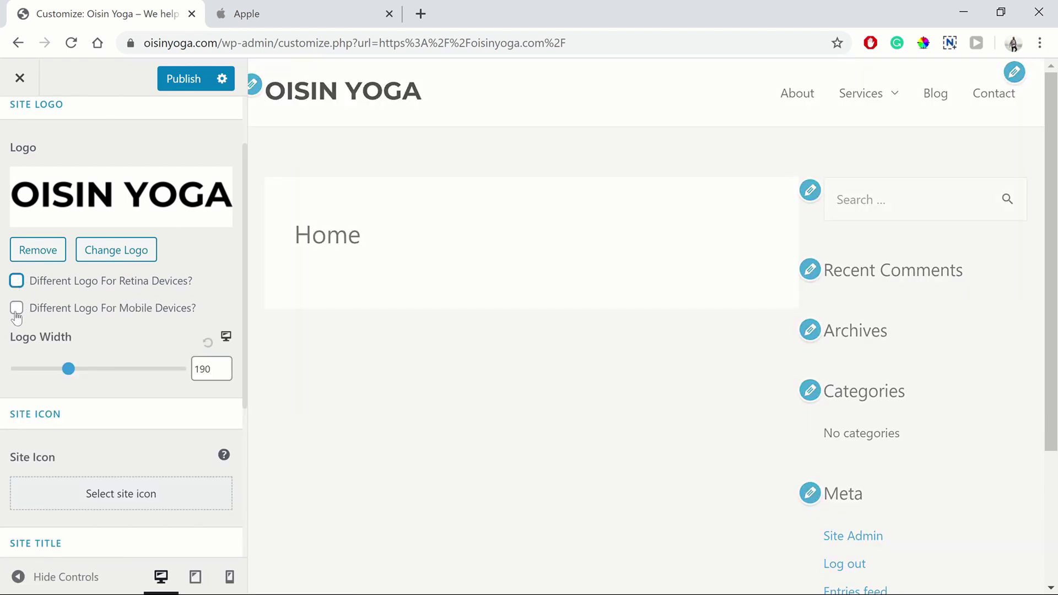
left_click(17, 311)
left_click(16, 312)
scroll(116, 358, "down", 3)
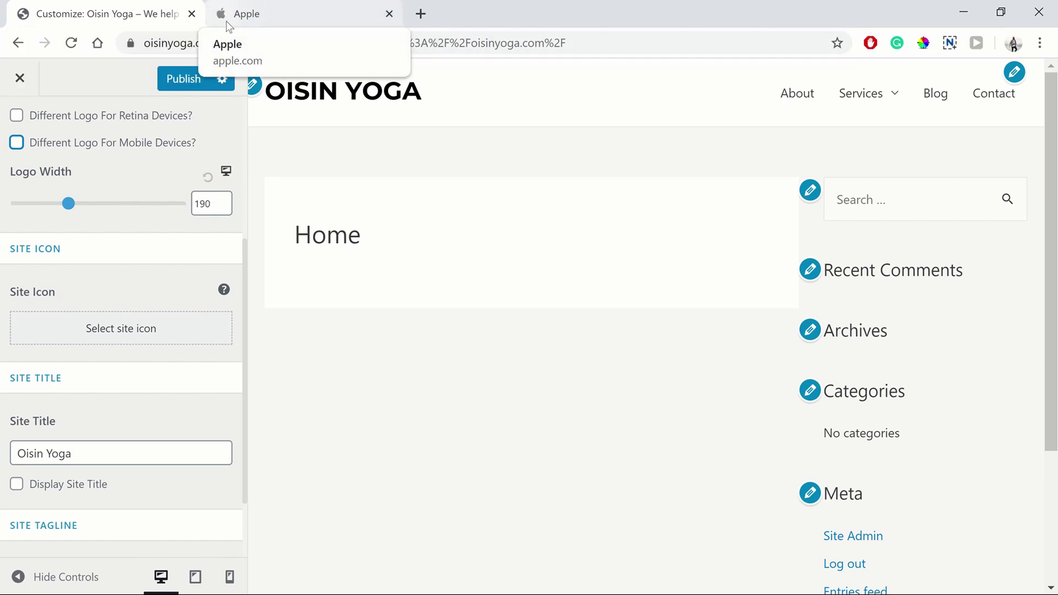
Step: Upload the OY image file for the site icon
left_click(94, 328)
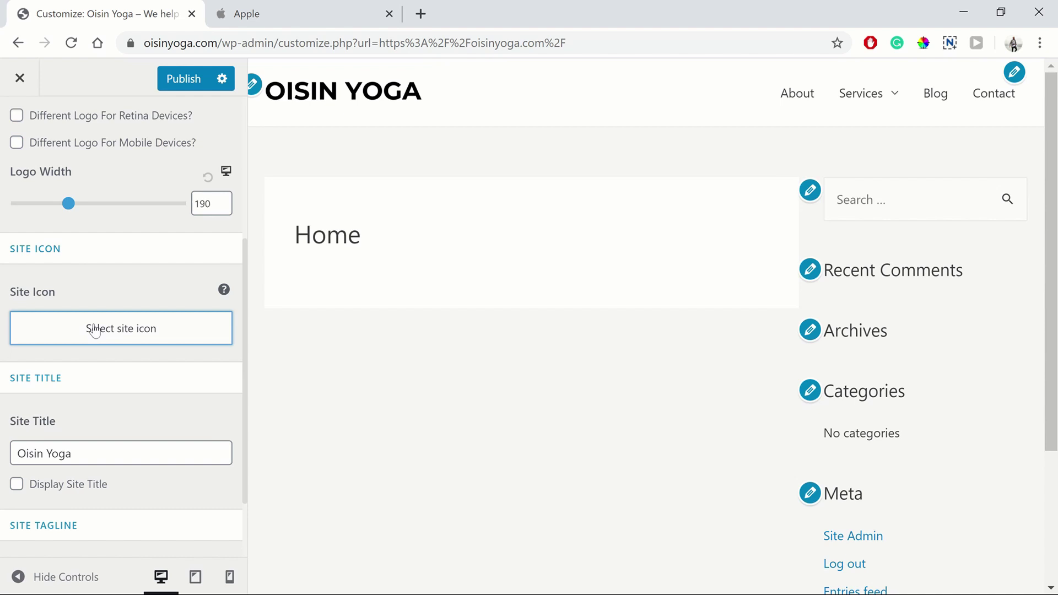
left_click(76, 136)
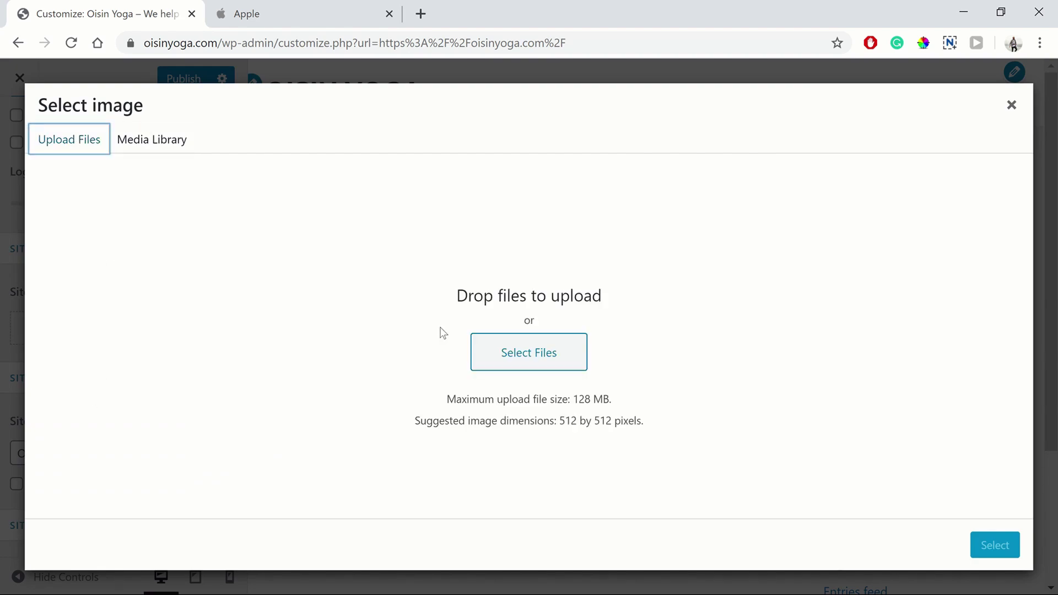
left_click(510, 356)
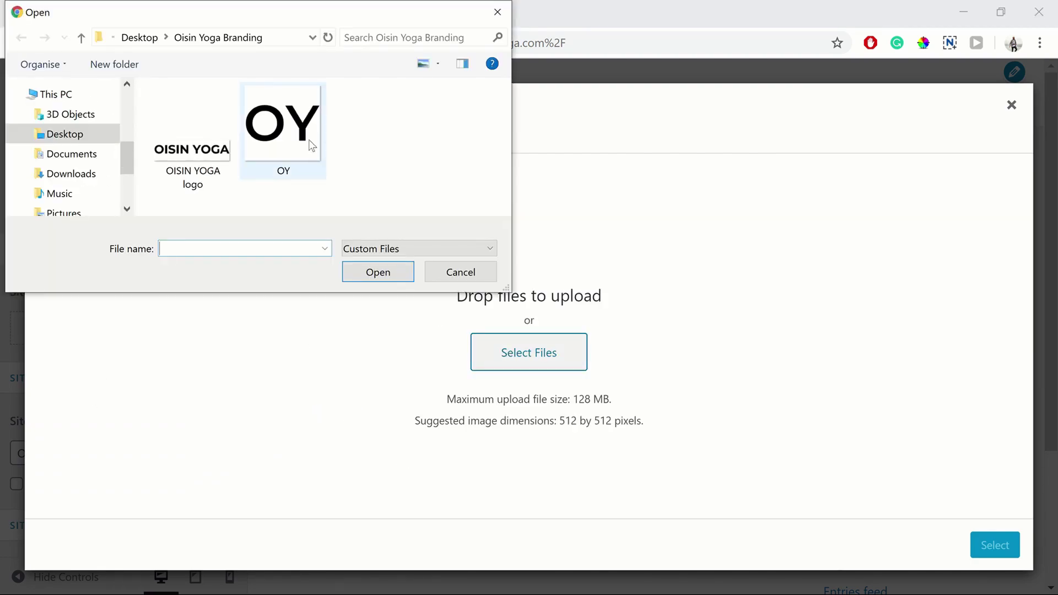
left_click(309, 140)
left_click(377, 273)
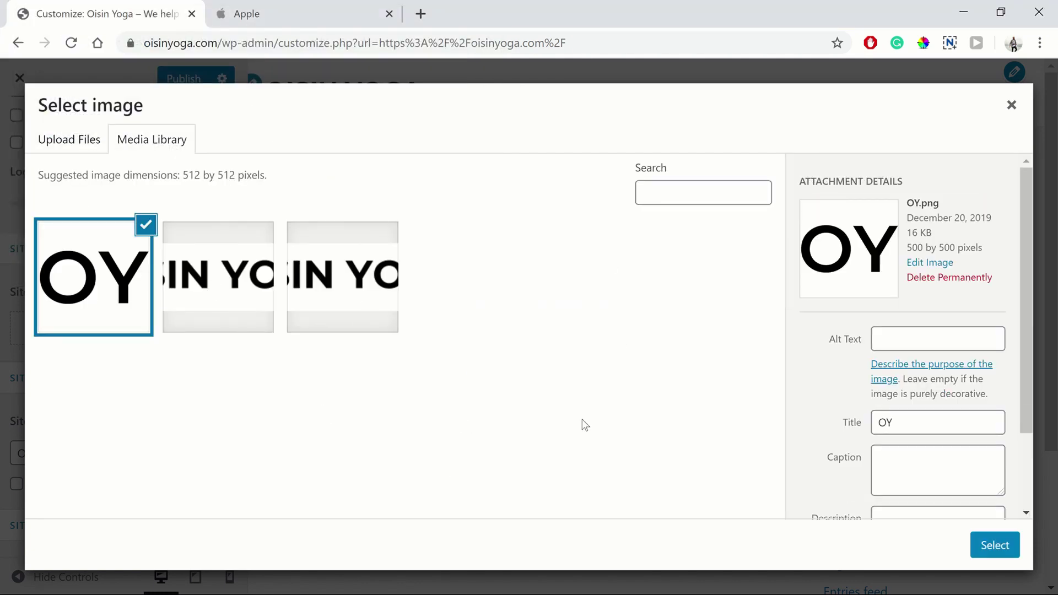
Step: Retitle the image 'Oisin Yoga favicon' and use the same text as its alt text
left_click_drag(940, 426, 873, 428)
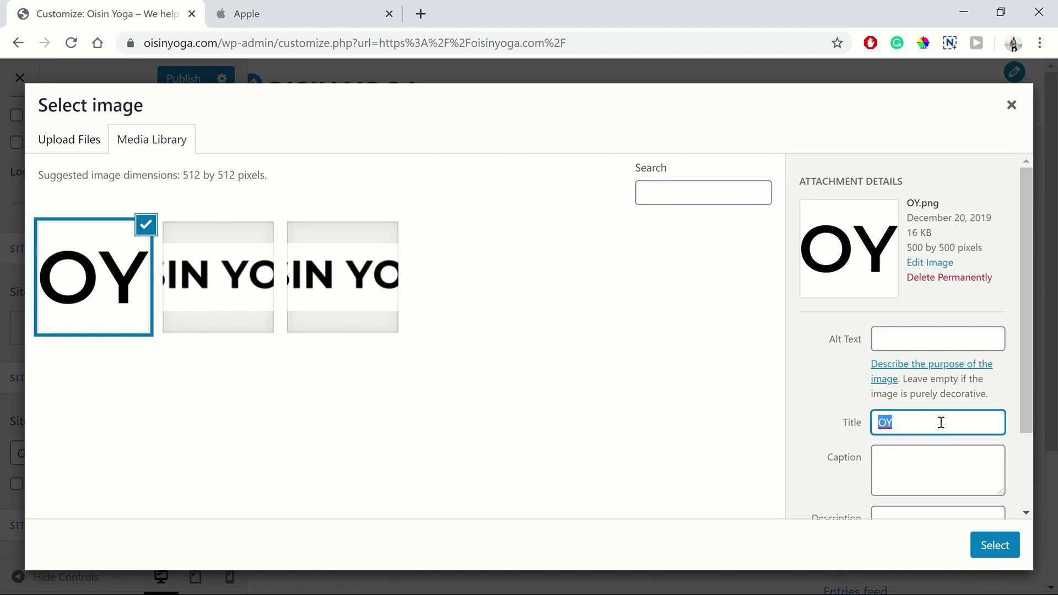
type("Oisin Yoga favicon")
key("ctrl+a")
key("ctrl+c")
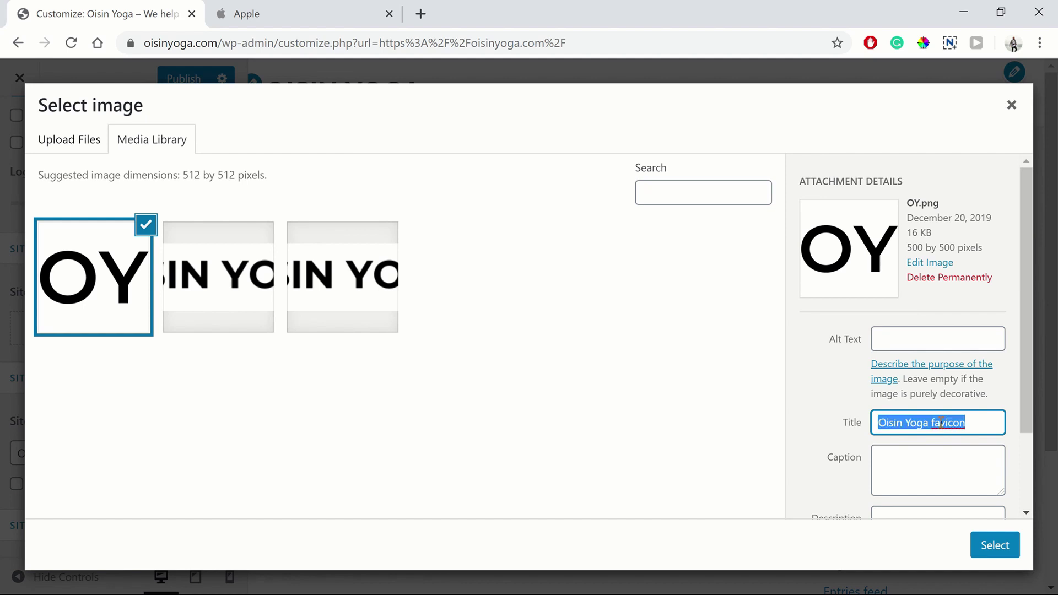
left_click(939, 344)
key("ctrl+v")
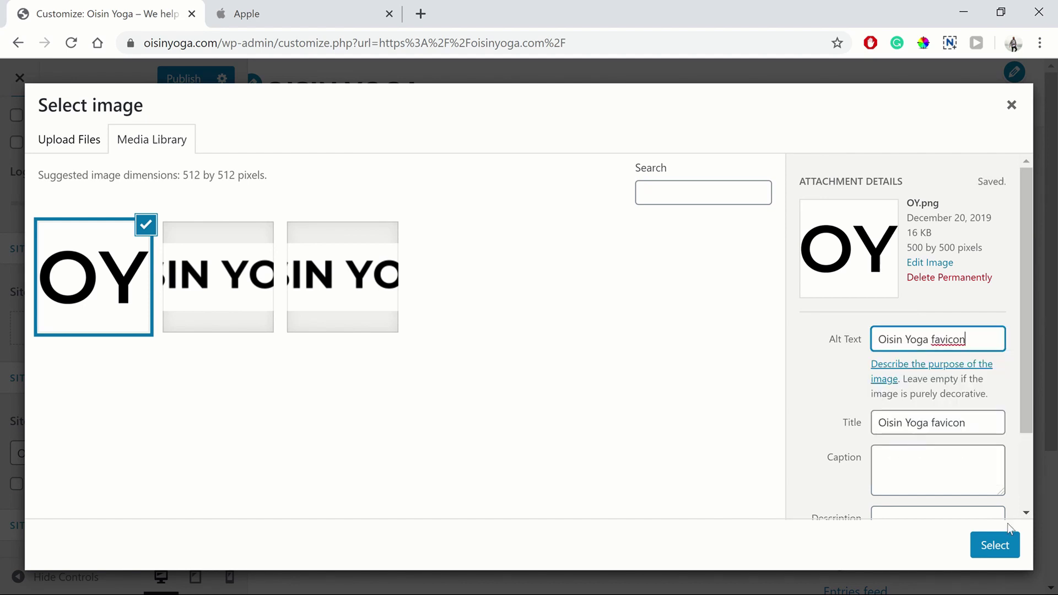
Step: Apply the uncropped OY.png image as the site favicon
left_click(990, 544)
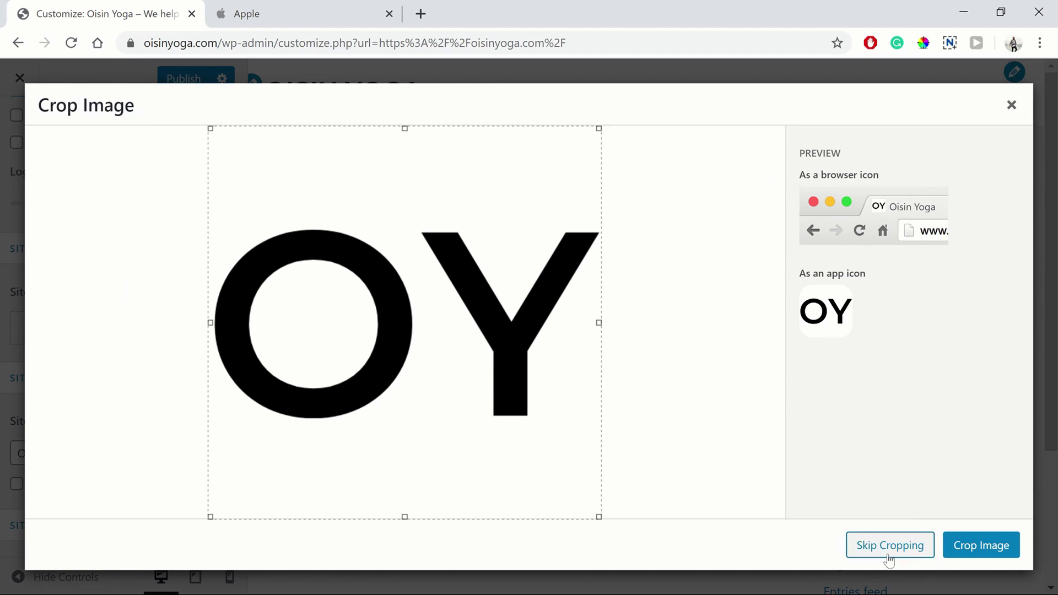
left_click(889, 551)
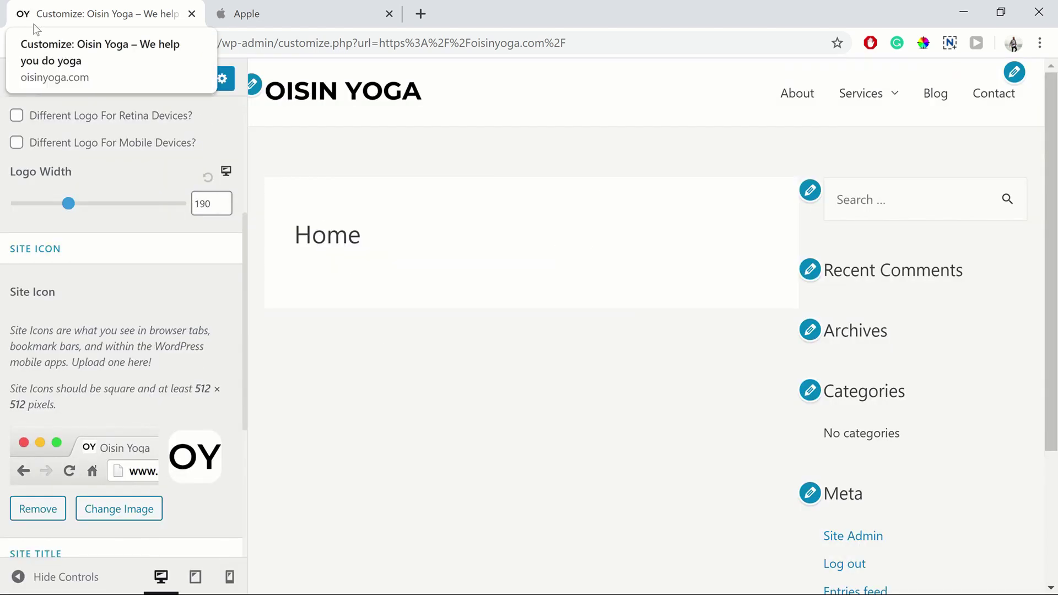
scroll(154, 359, "down", 5)
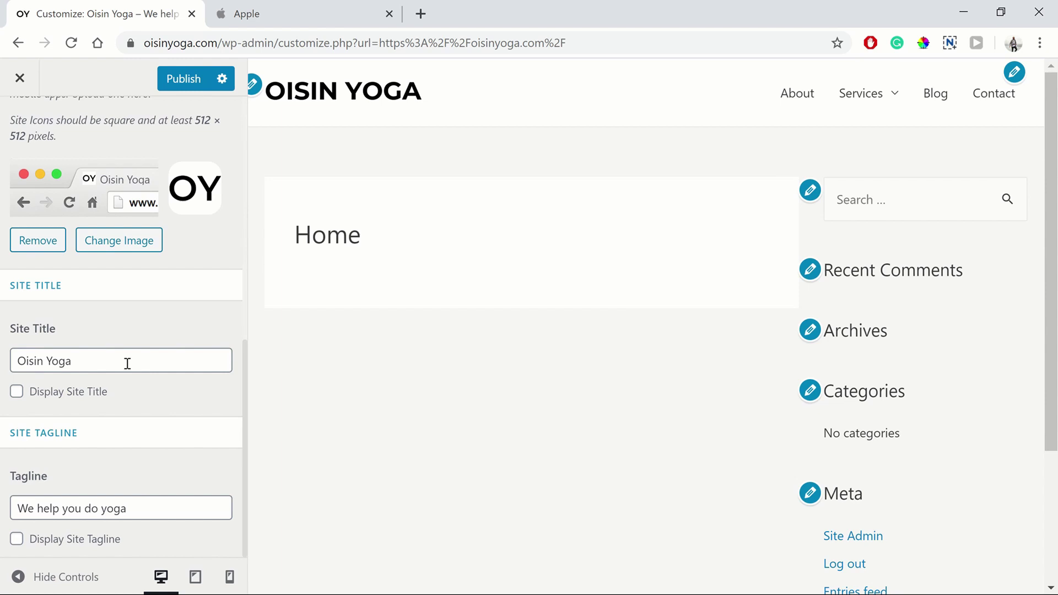
scroll(128, 366, "up", 6)
scroll(44, 296, "up", 3)
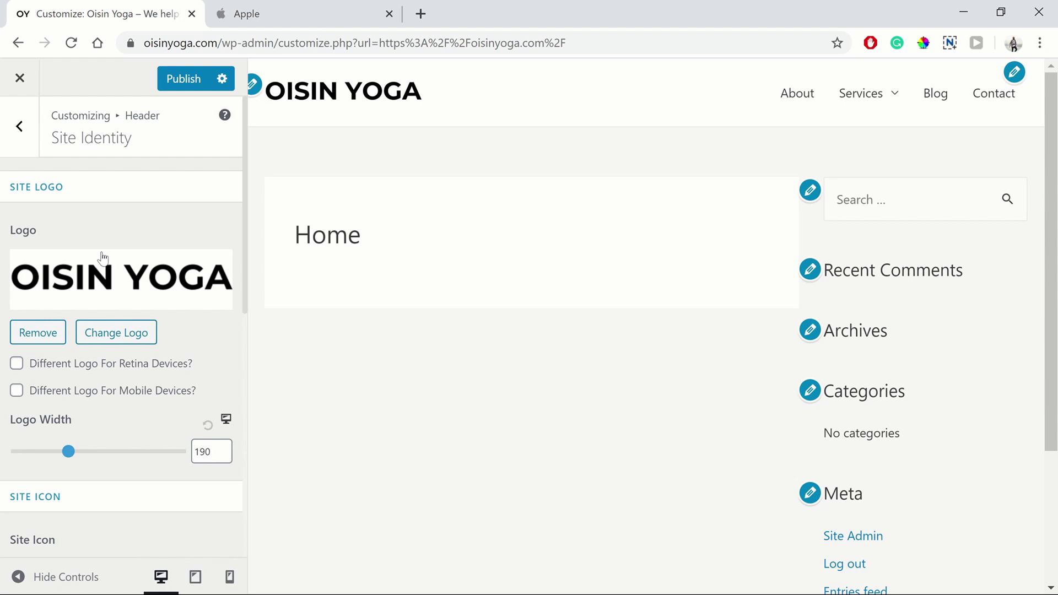
Step: In Primary Header, try the centred and right-logo layouts, then restore the left-logo layout
left_click(20, 126)
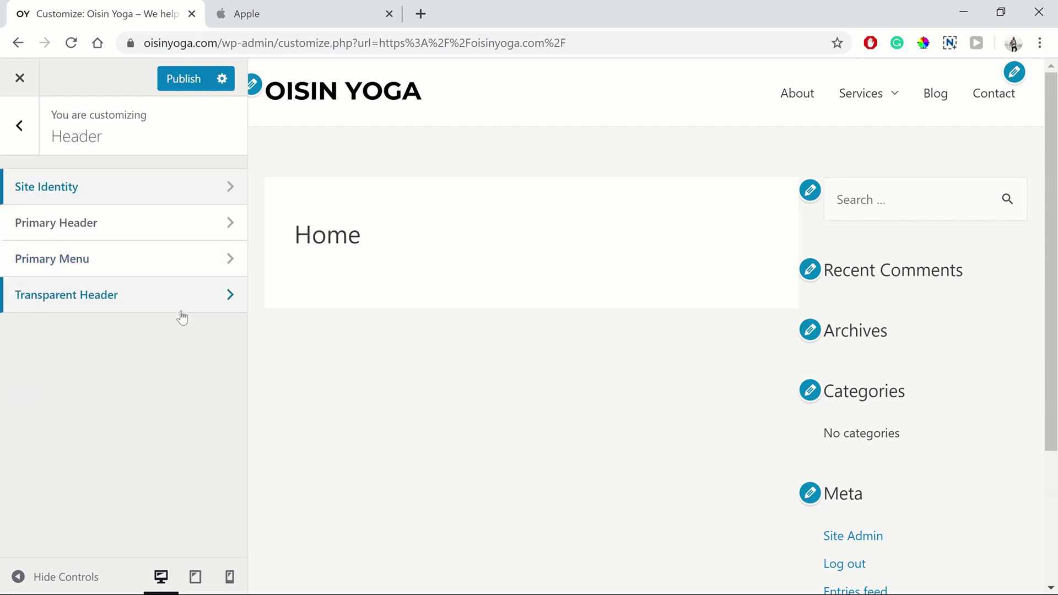
left_click(116, 231)
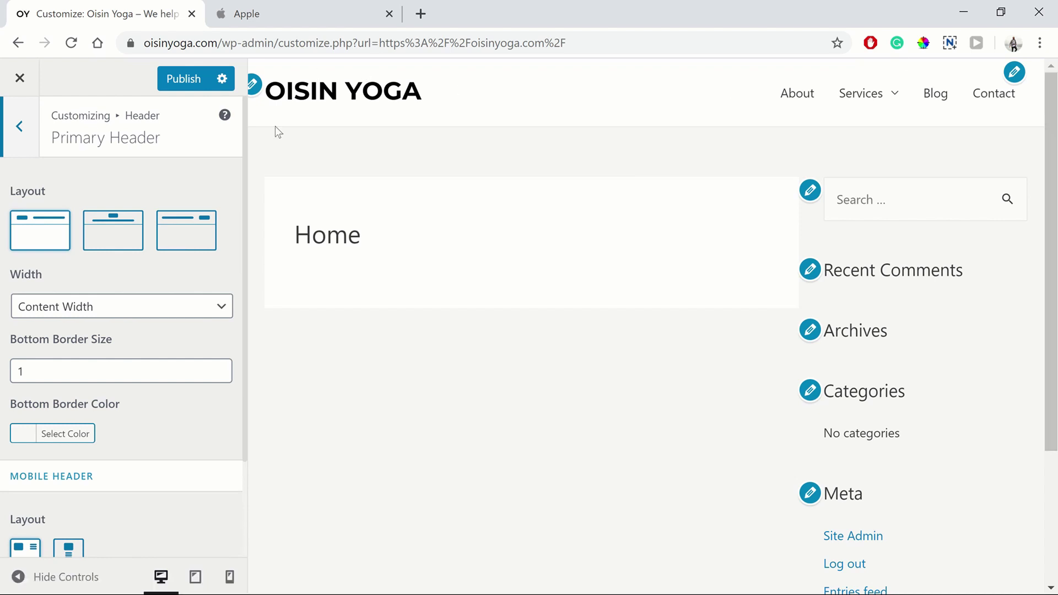
left_click(113, 242)
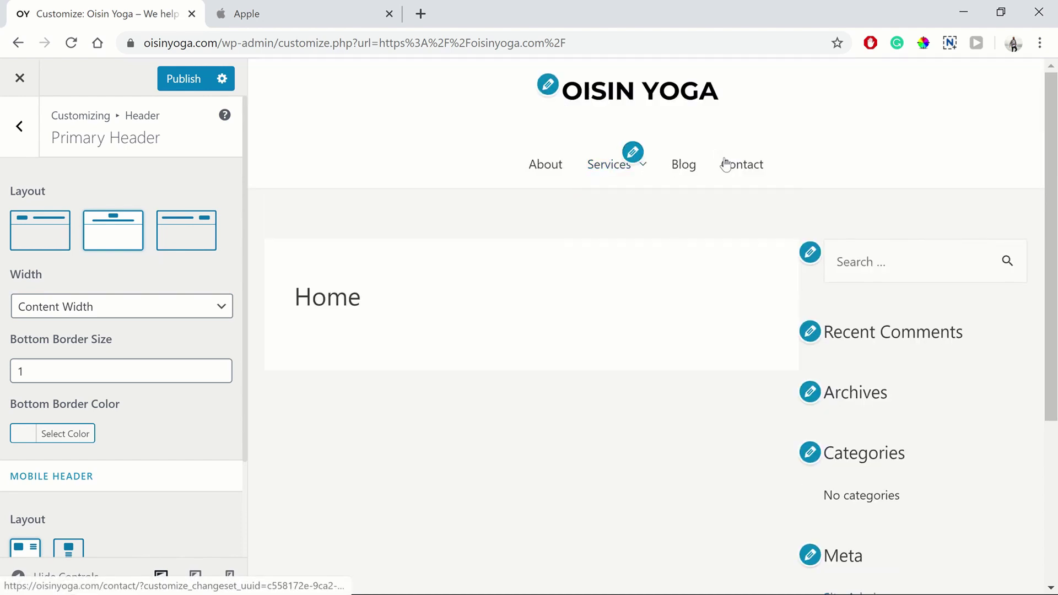
left_click(181, 233)
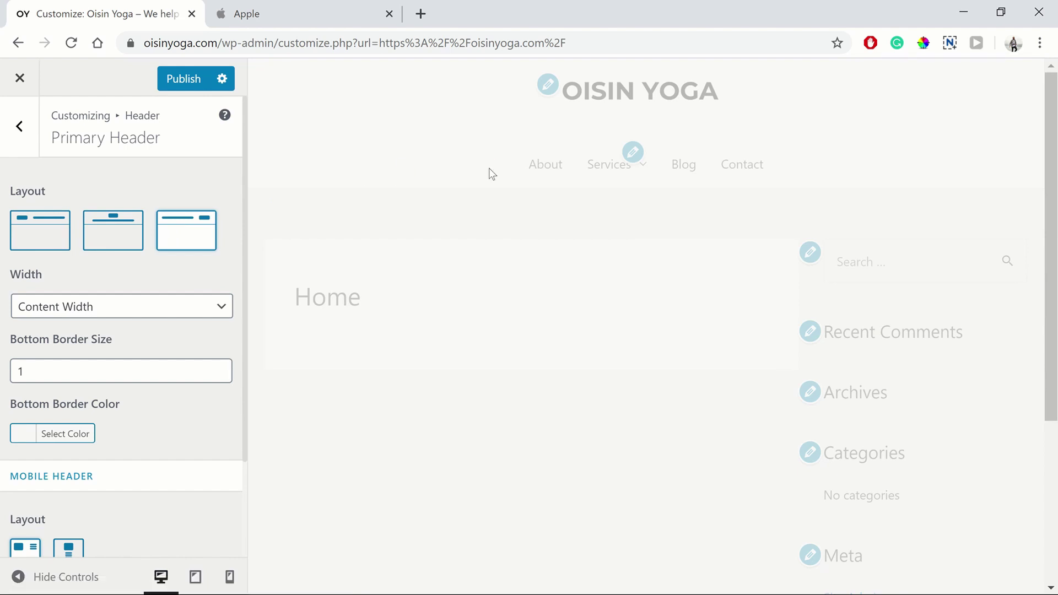
left_click(28, 229)
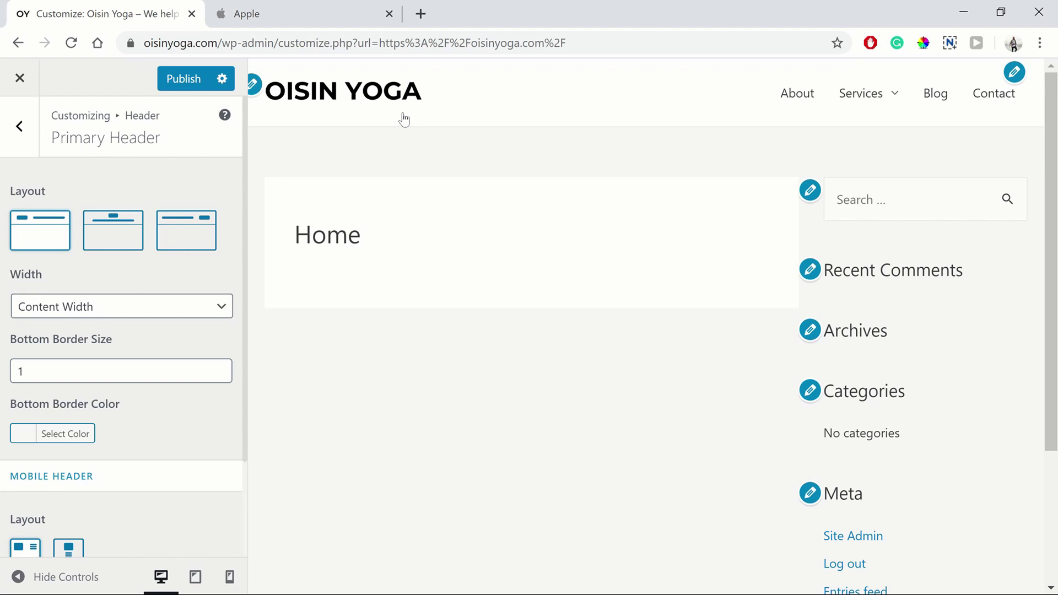
left_click(294, 7)
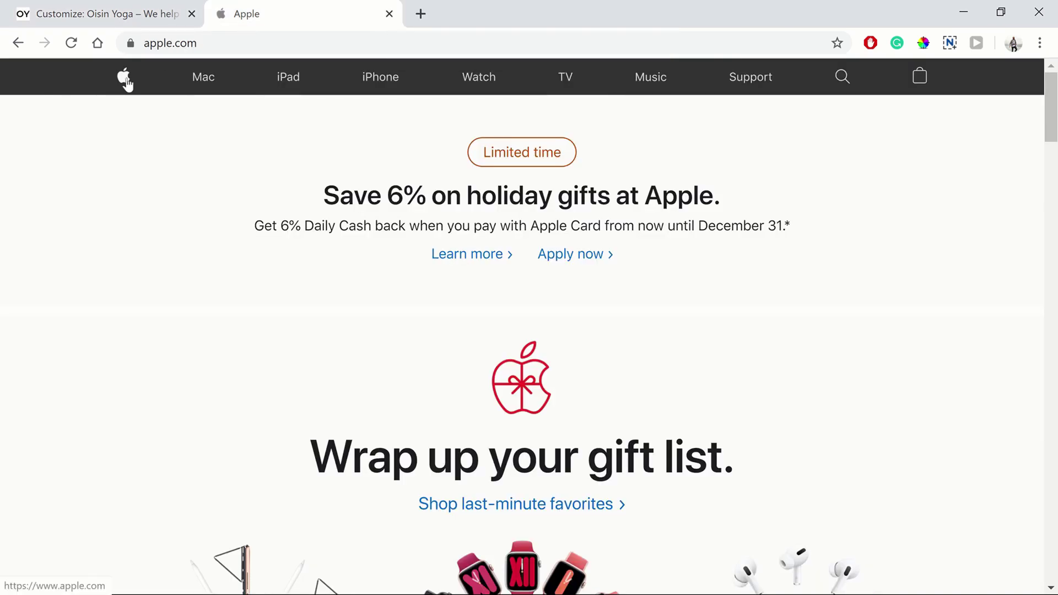
left_click(84, 22)
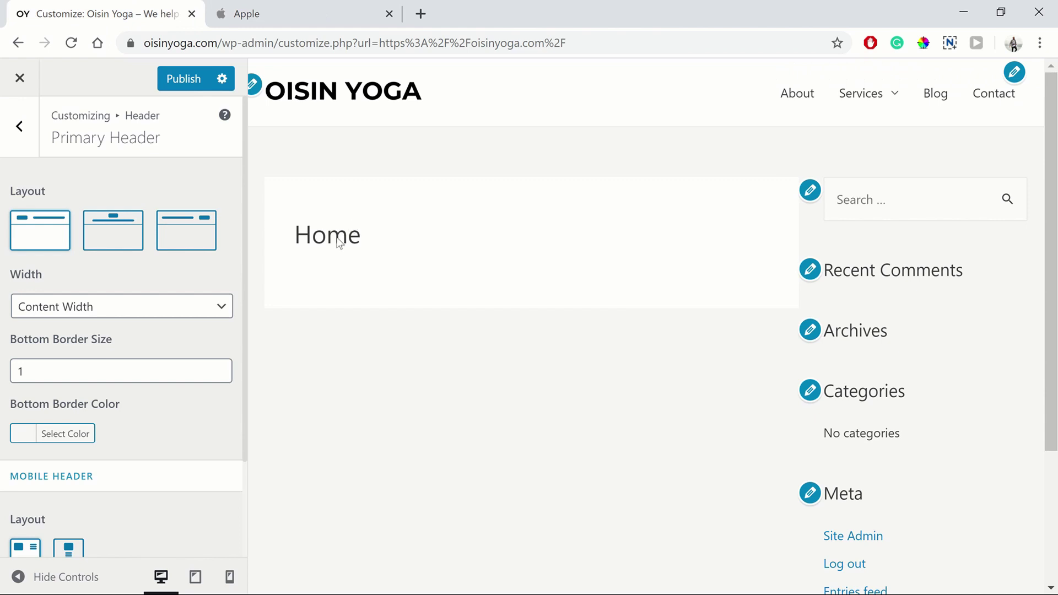
scroll(132, 337, "down", 2)
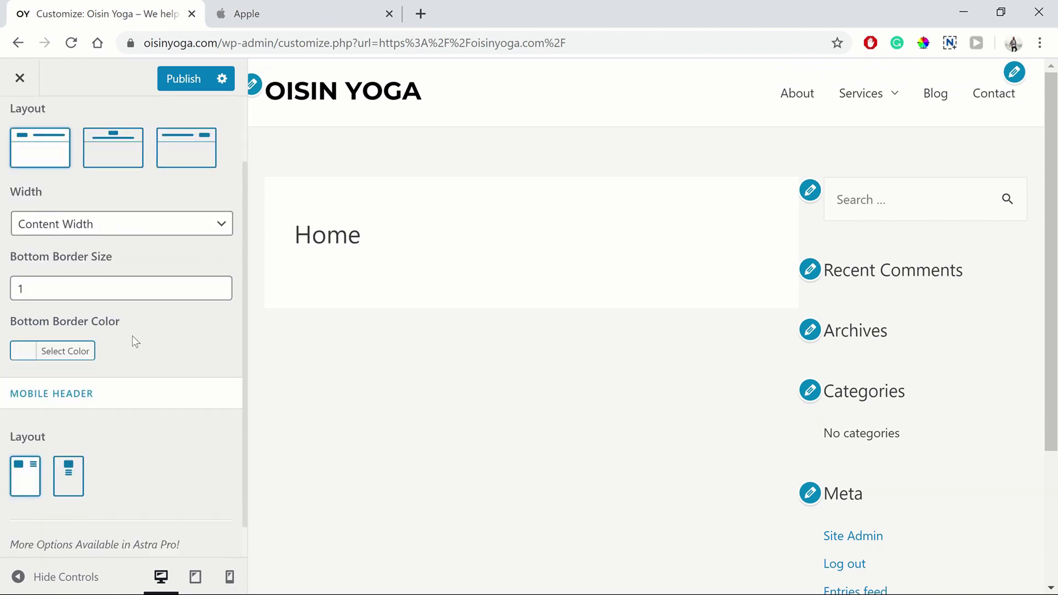
left_click(110, 229)
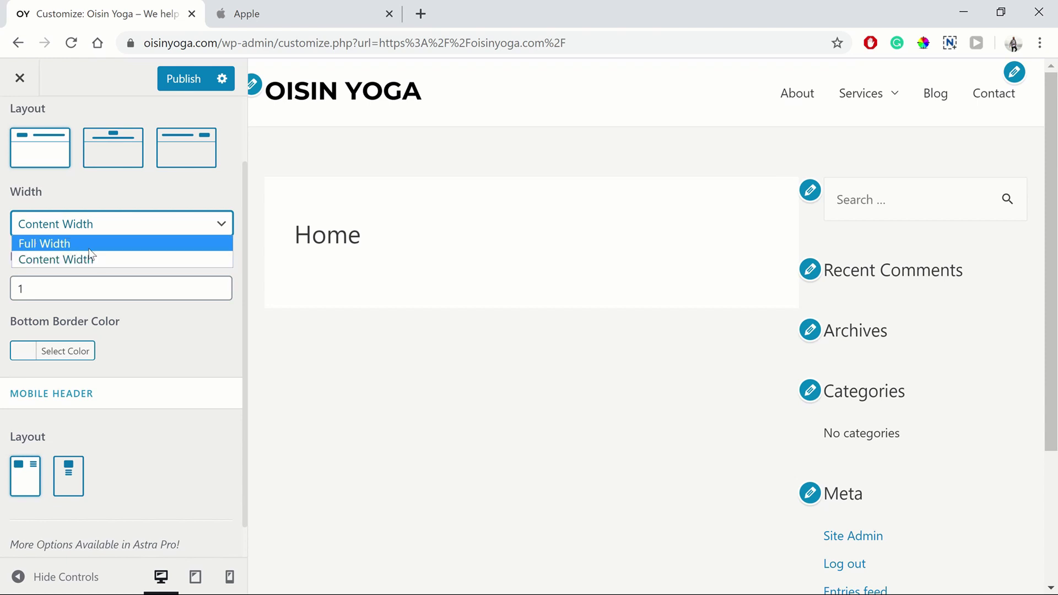
left_click(89, 248)
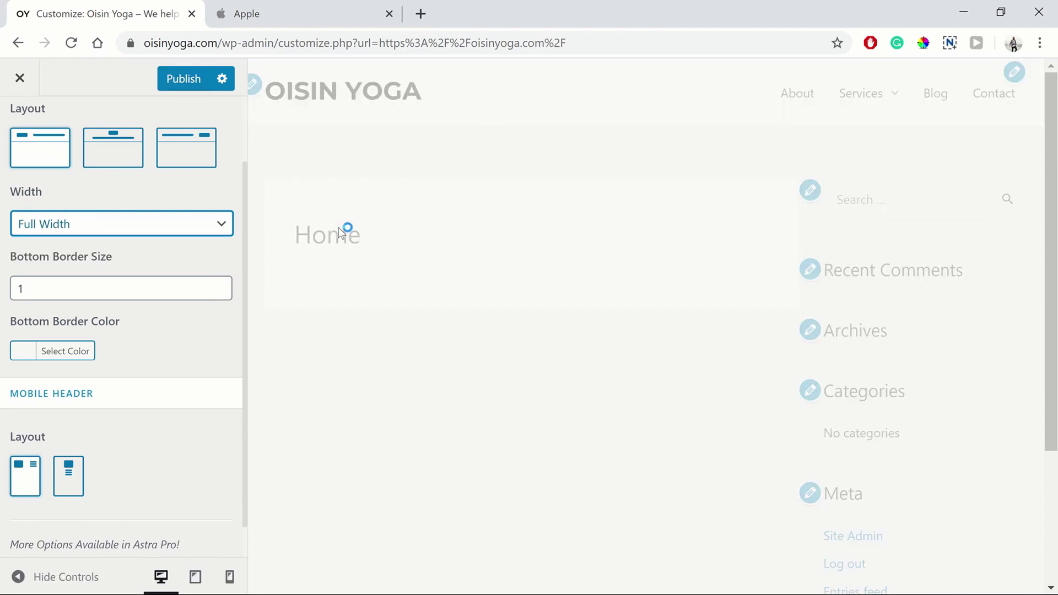
left_click(98, 227)
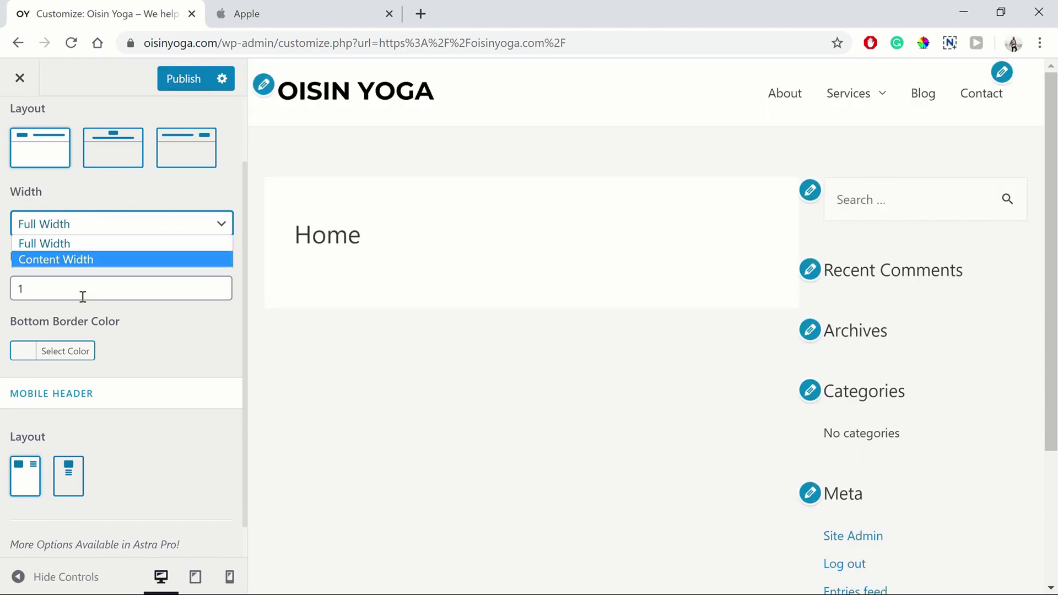
left_click(77, 259)
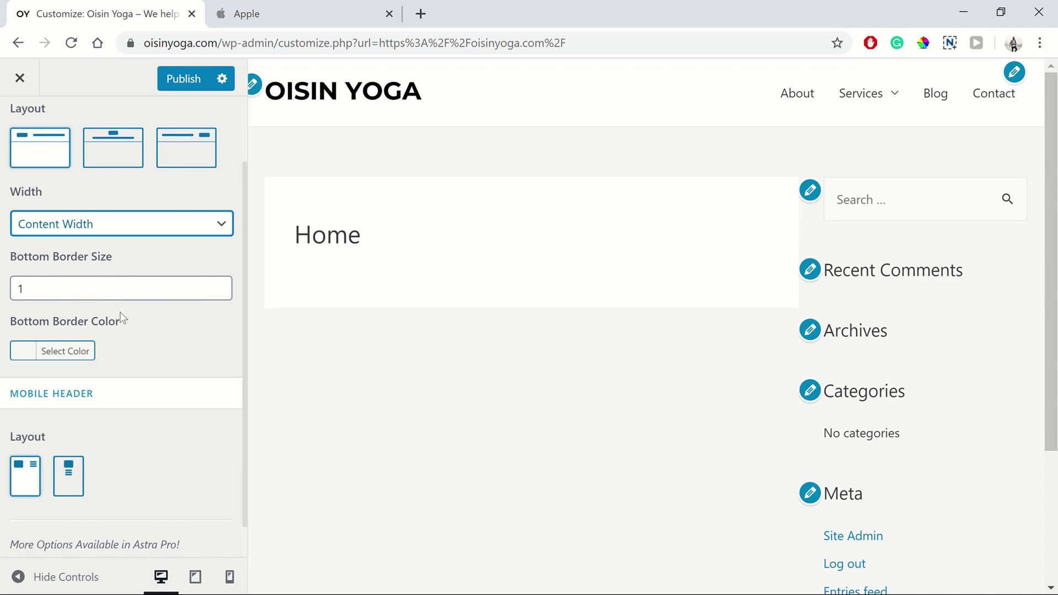
left_click(67, 353)
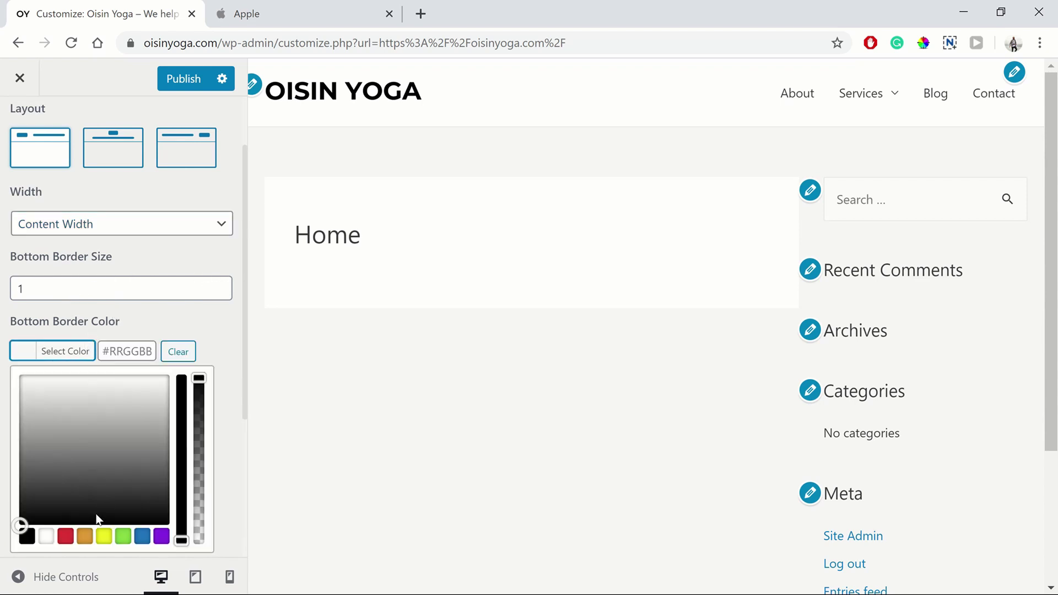
left_click(66, 536)
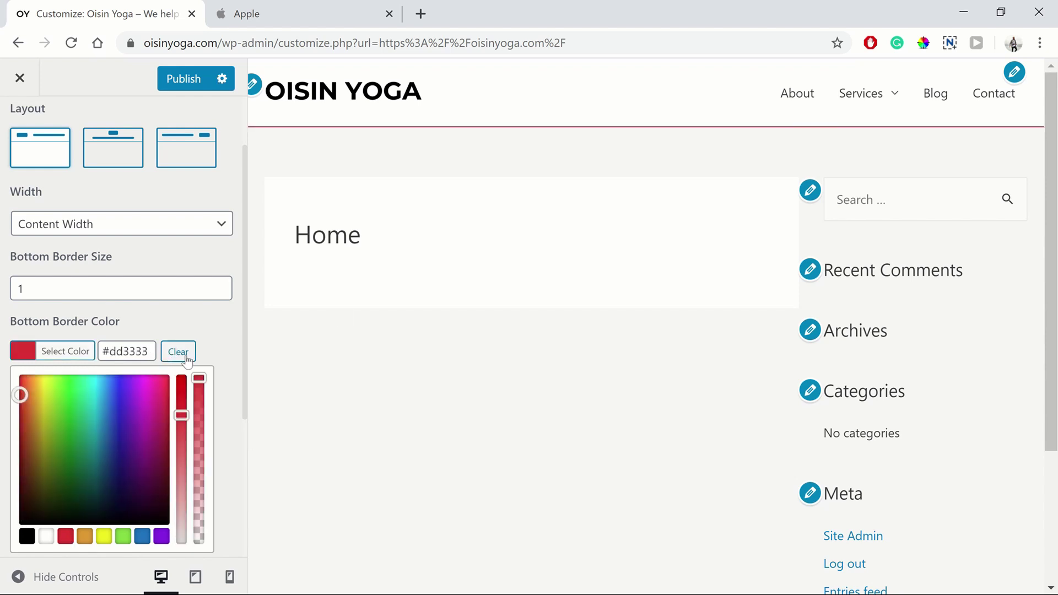
left_click(163, 353)
left_click(236, 426)
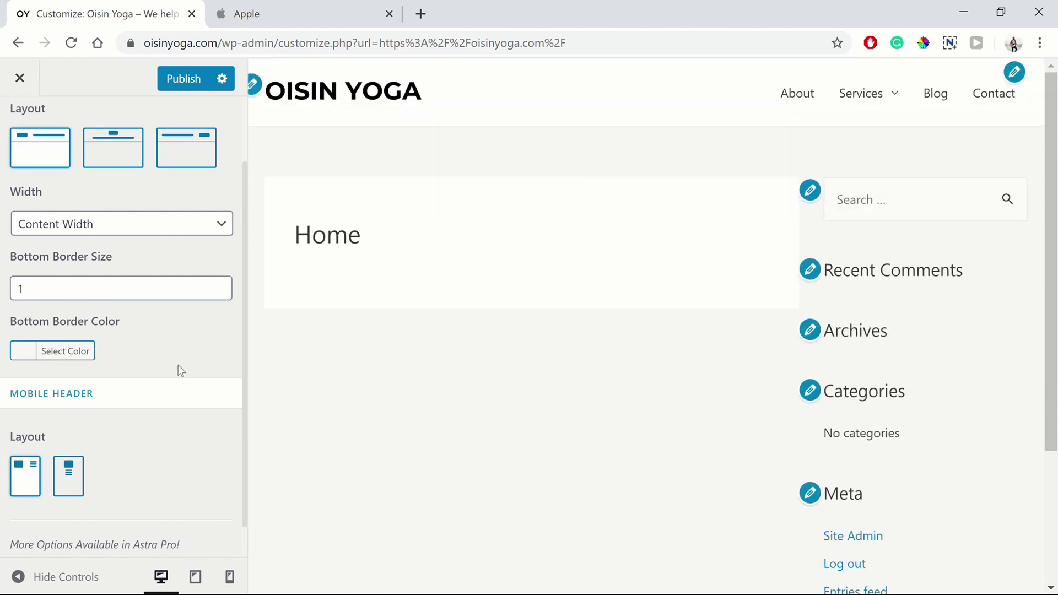
Step: Preview on mobile, try the stacked mobile header but keep inline, then return to desktop view
scroll(182, 365, "down", 1)
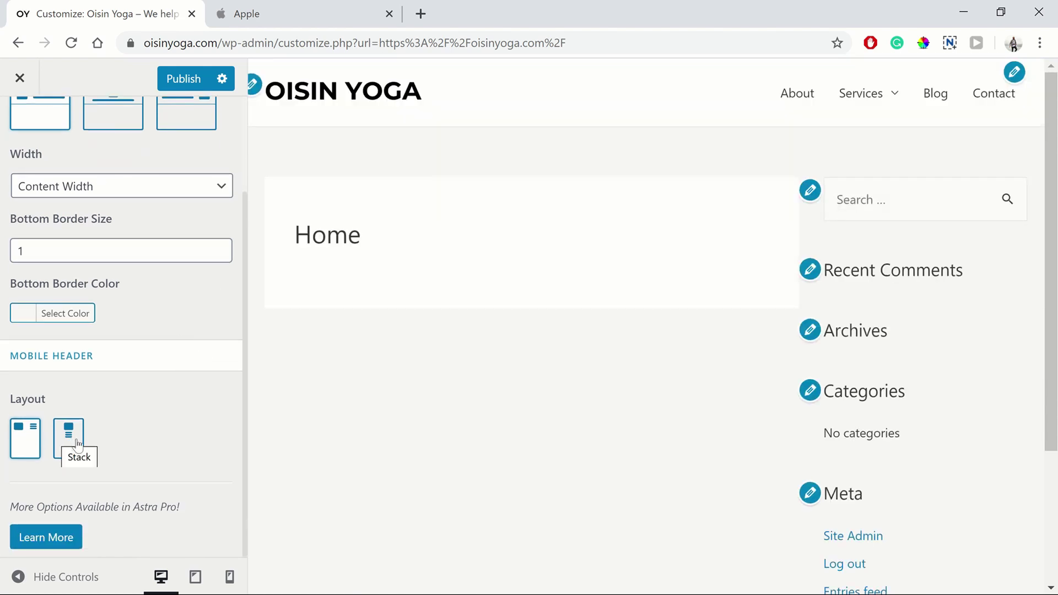
left_click(230, 577)
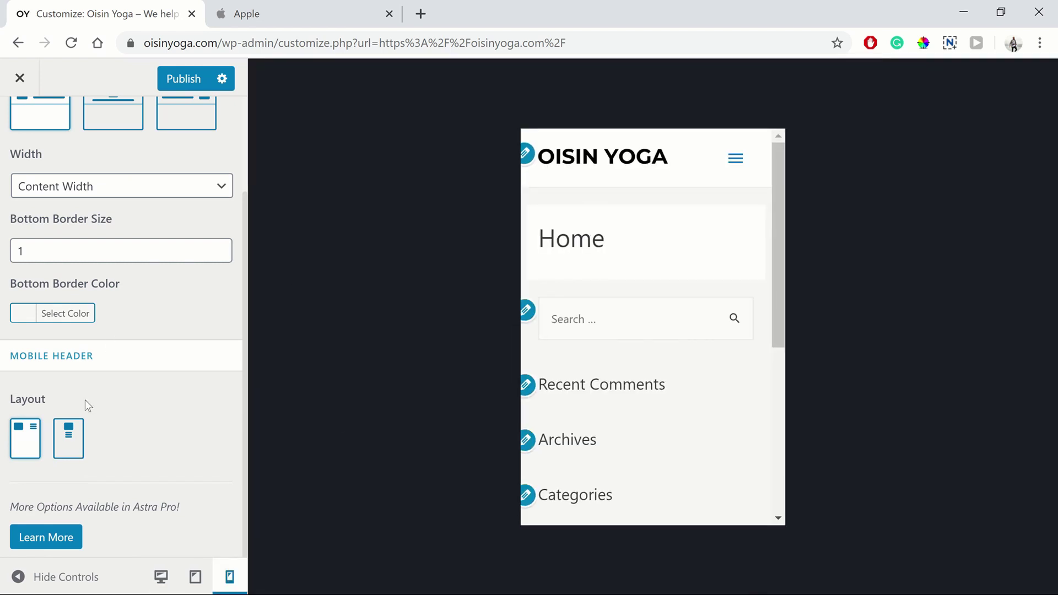
left_click(65, 451)
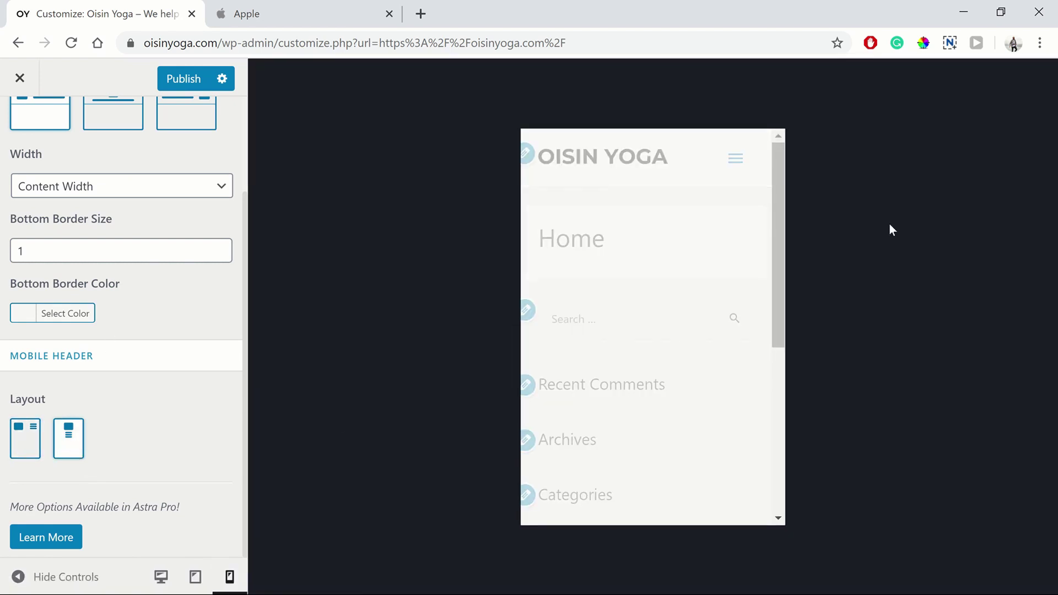
left_click(25, 440)
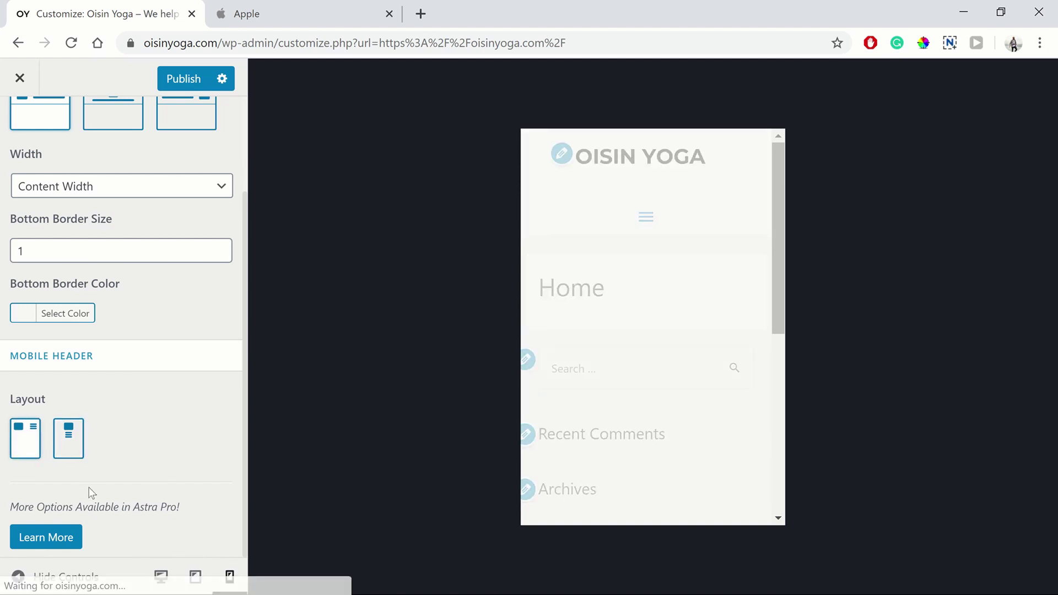
scroll(113, 385, "up", 3)
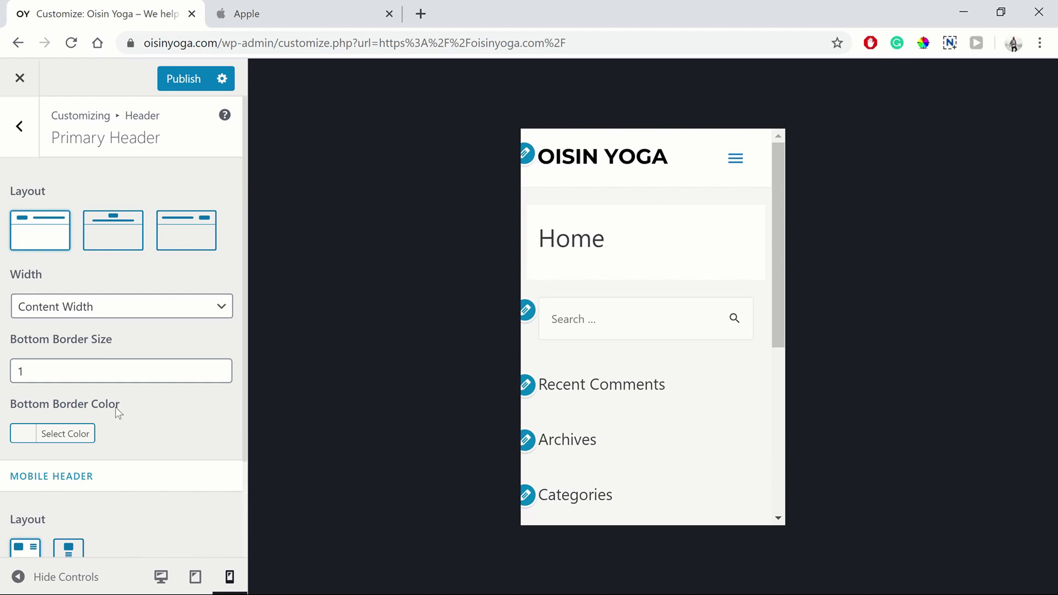
left_click(35, 135)
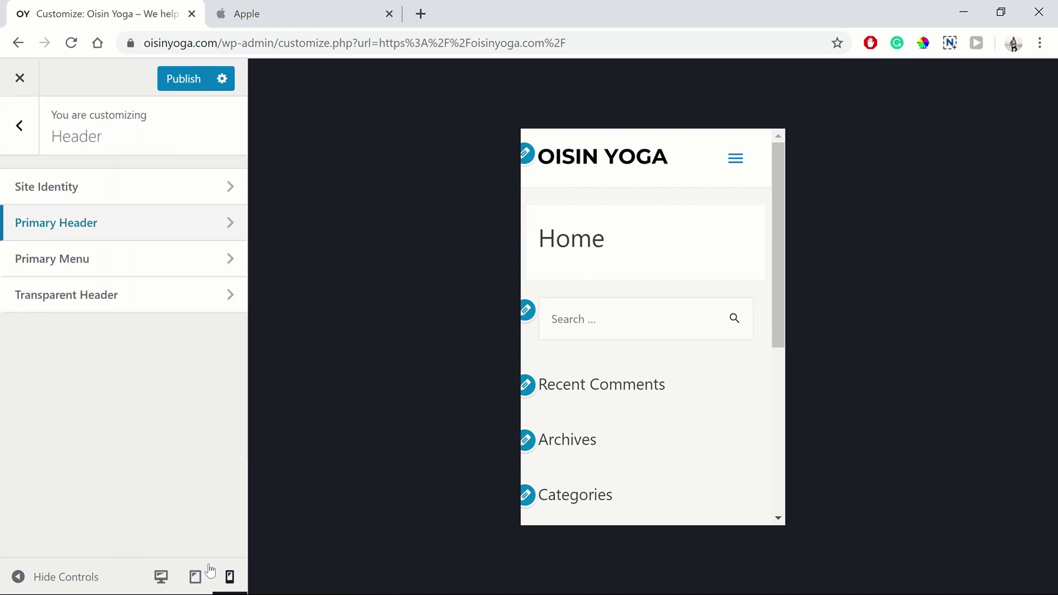
left_click(161, 578)
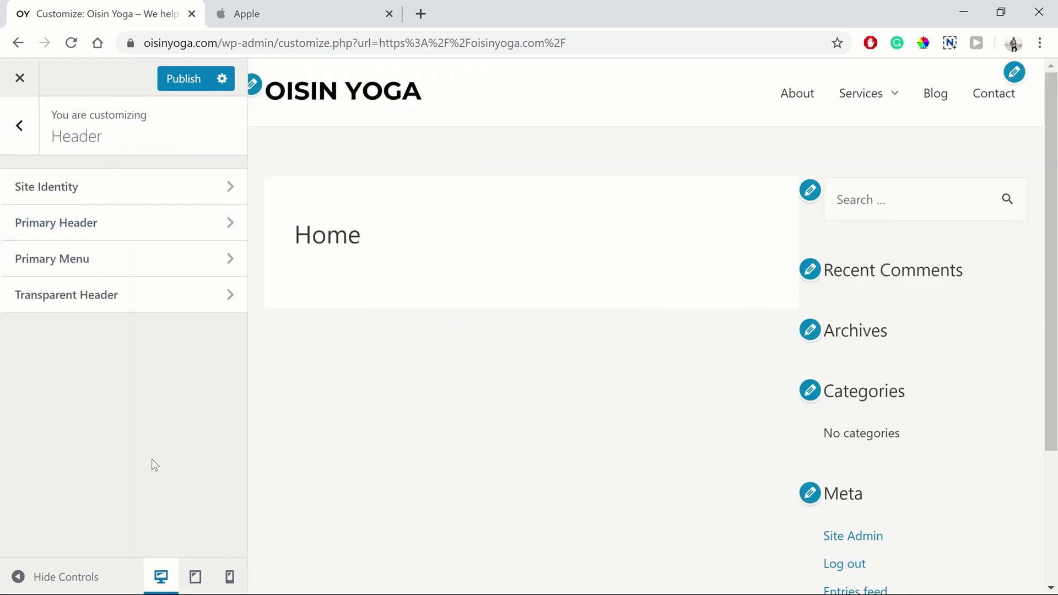
Step: In Primary Menu, keep the menu enabled and set the last menu item to Button
left_click(84, 260)
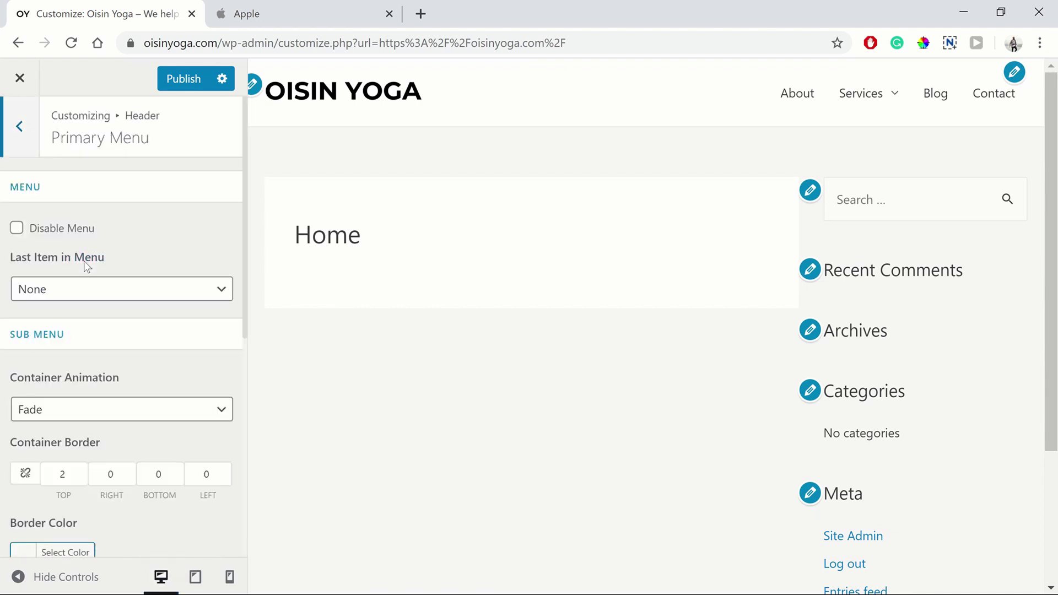
left_click(21, 234)
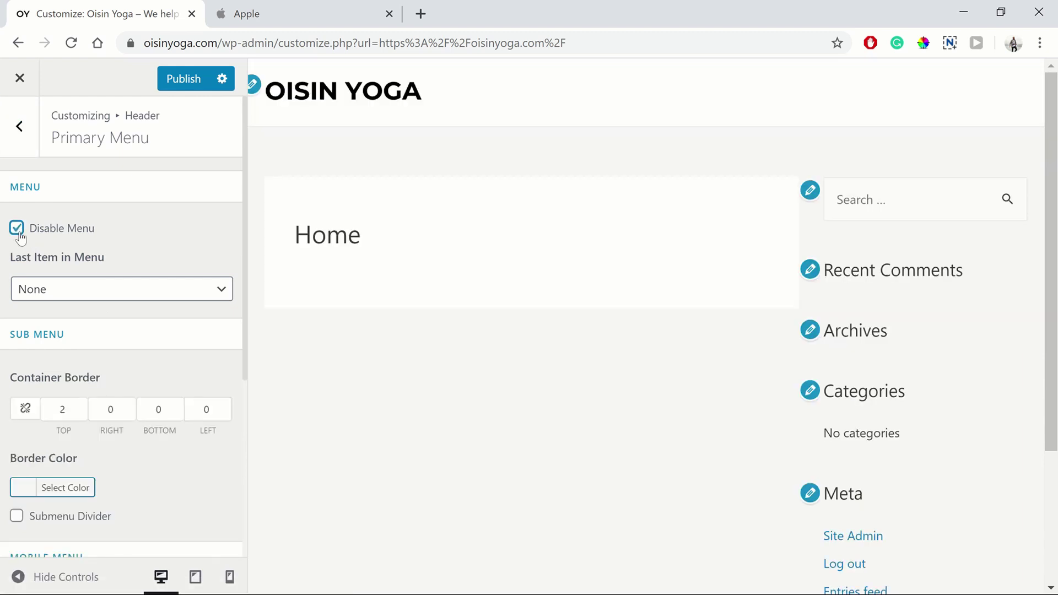
left_click(17, 230)
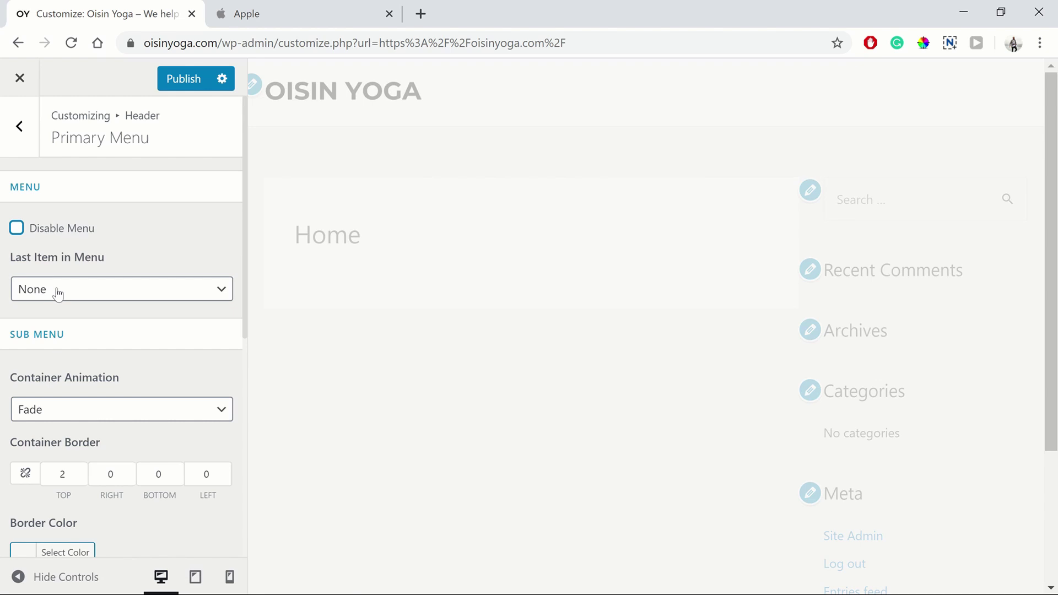
left_click(64, 292)
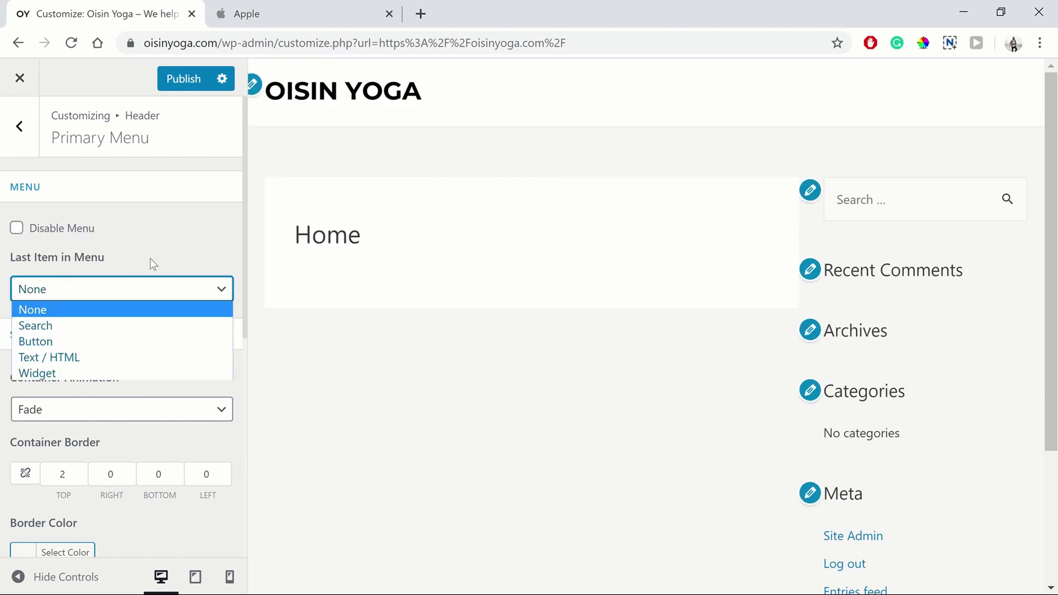
left_click(99, 345)
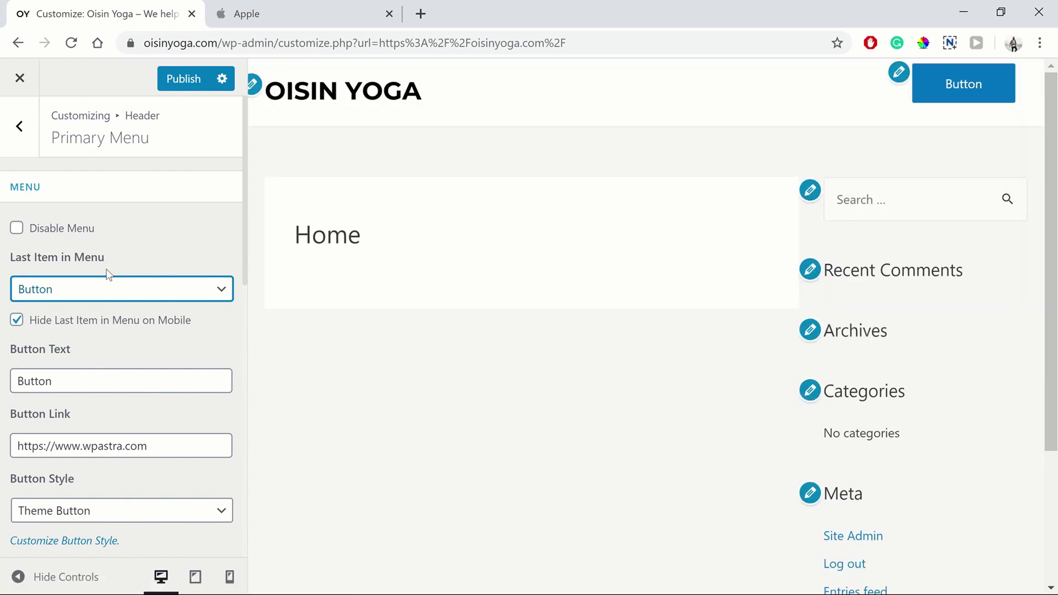
scroll(154, 302, "down", 7)
scroll(156, 302, "up", 2)
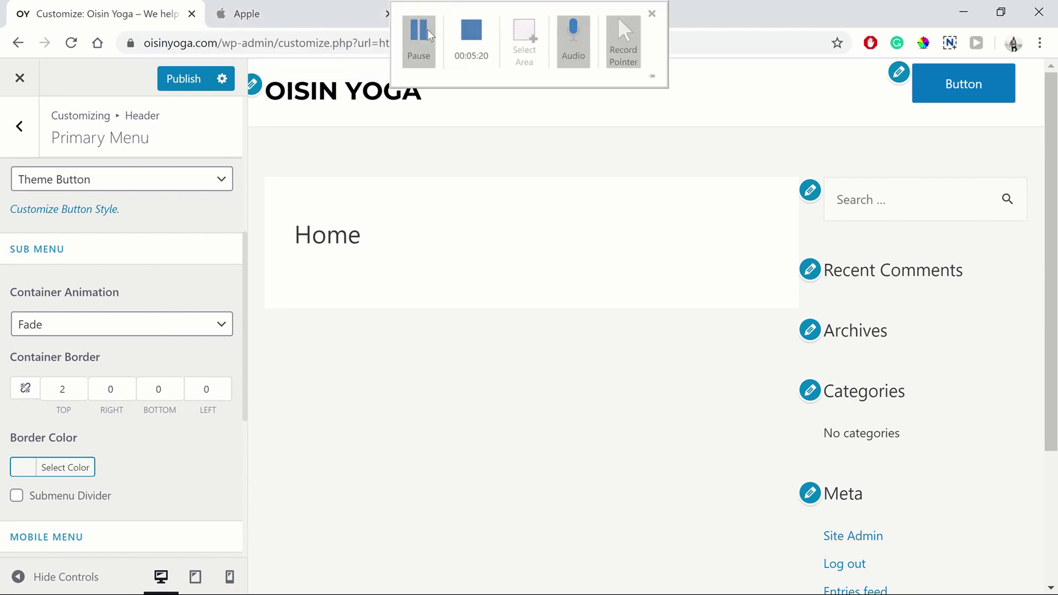
left_click(419, 36)
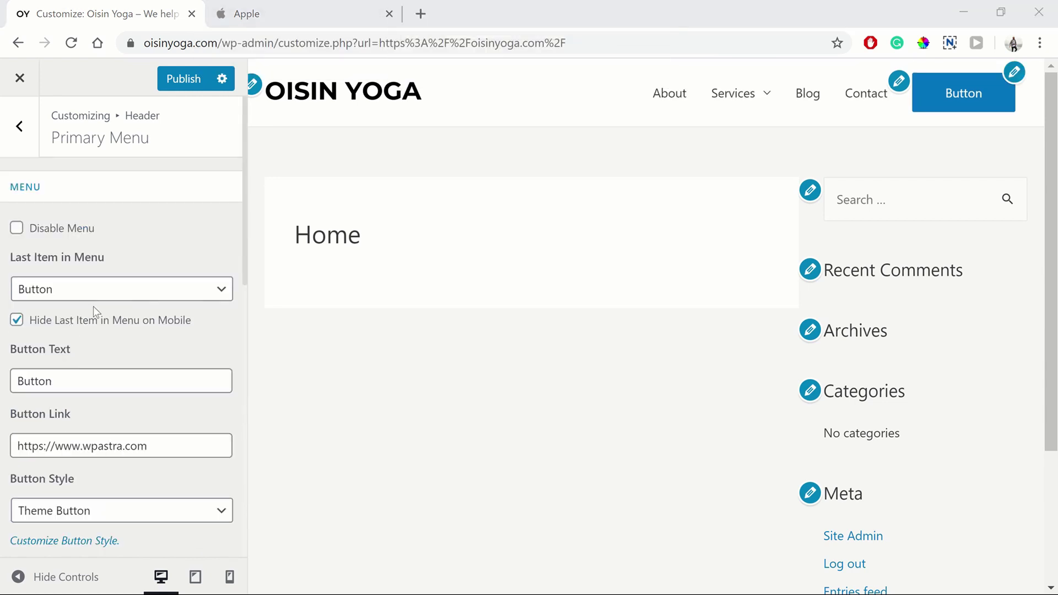
double_click(59, 380)
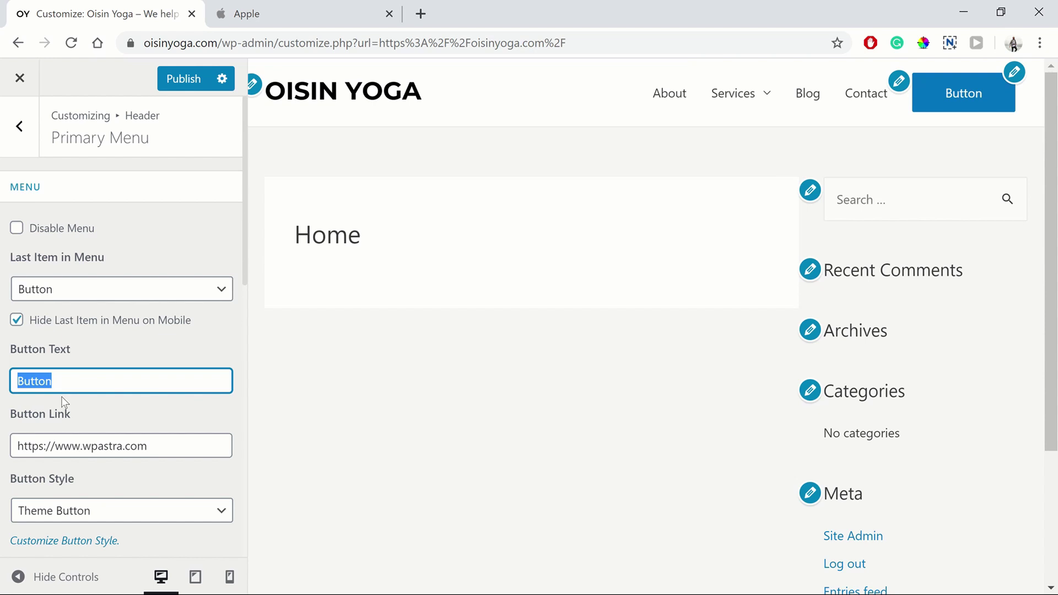
type("Yoga")
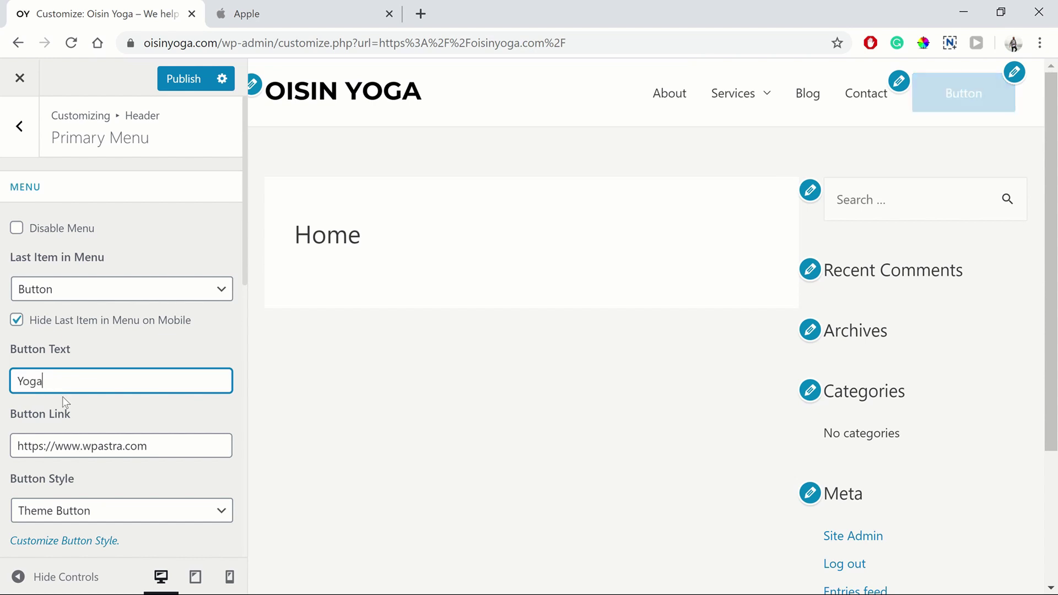
scroll(176, 446, "down", 2)
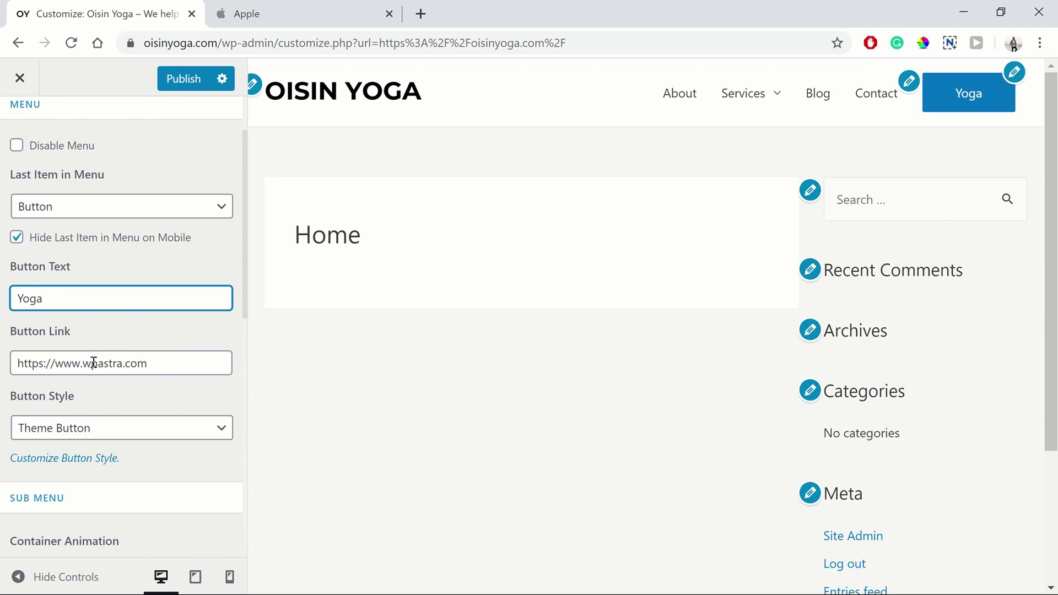
left_click_drag(83, 364, 119, 365)
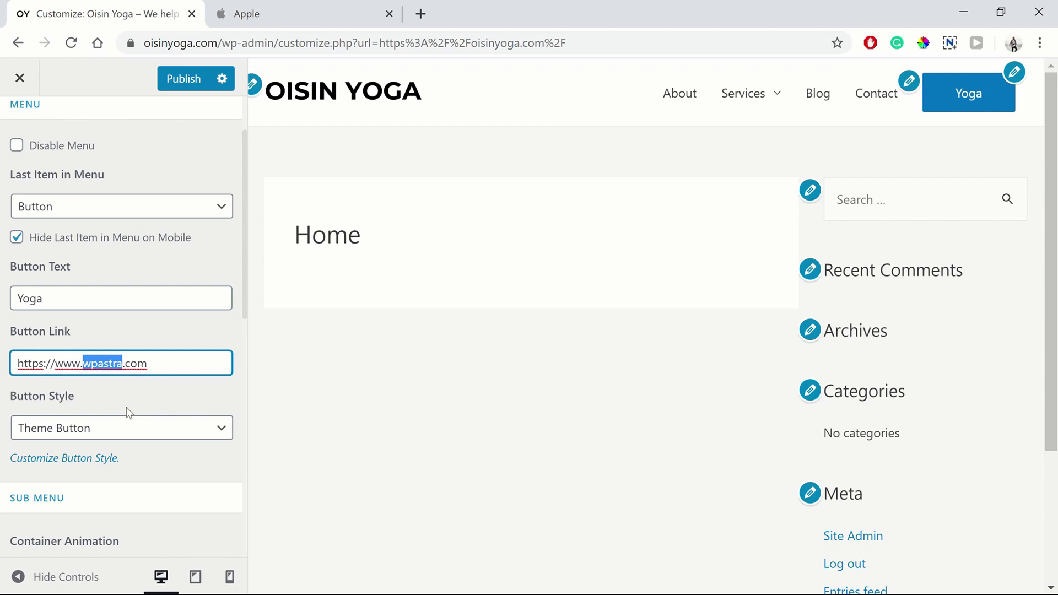
type("oisinyo")
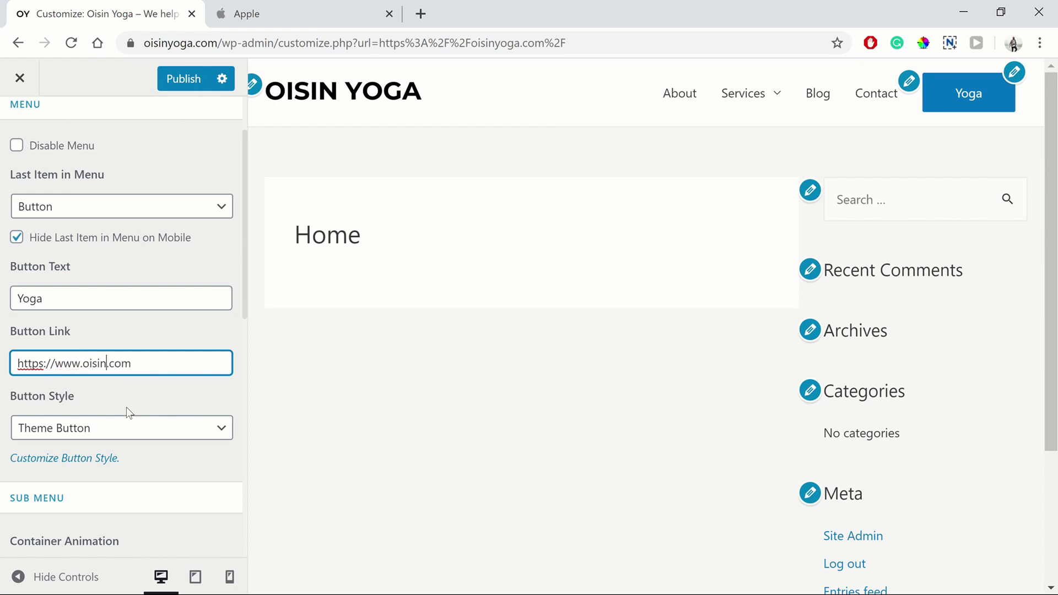
type("ga")
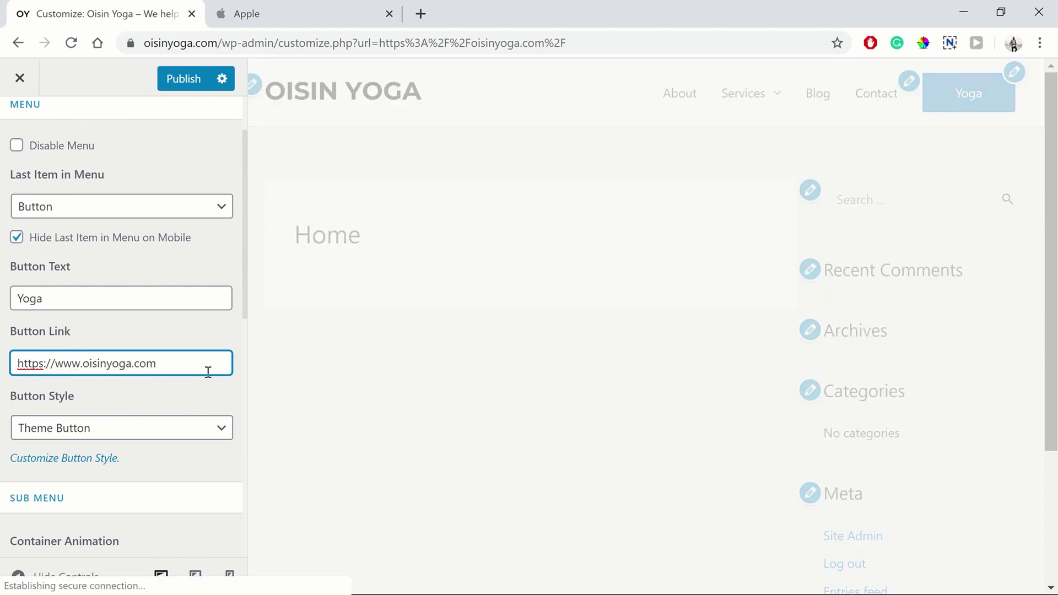
left_click(203, 362)
type("/")
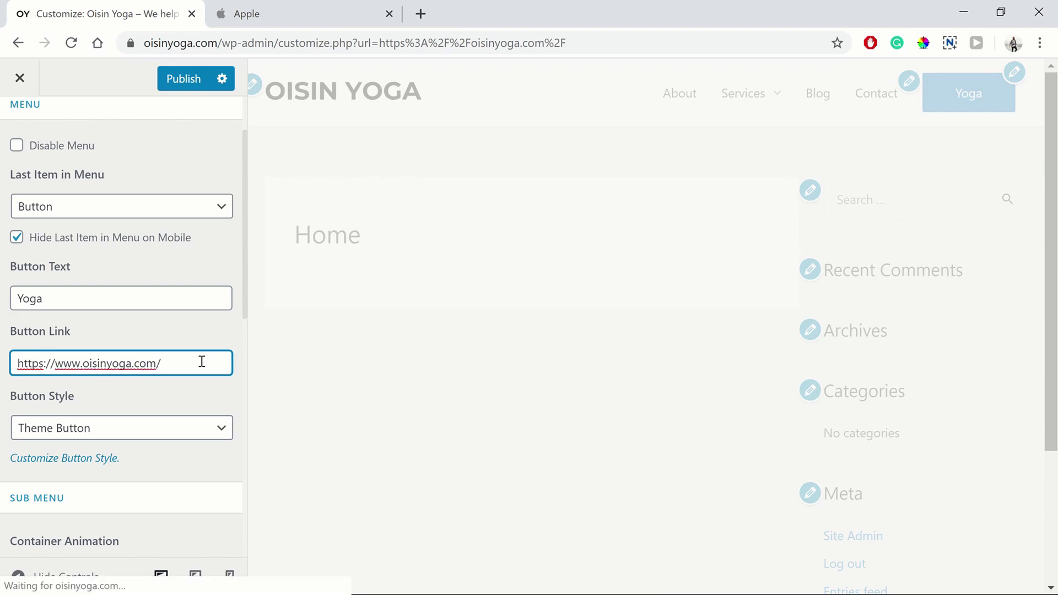
type("contact")
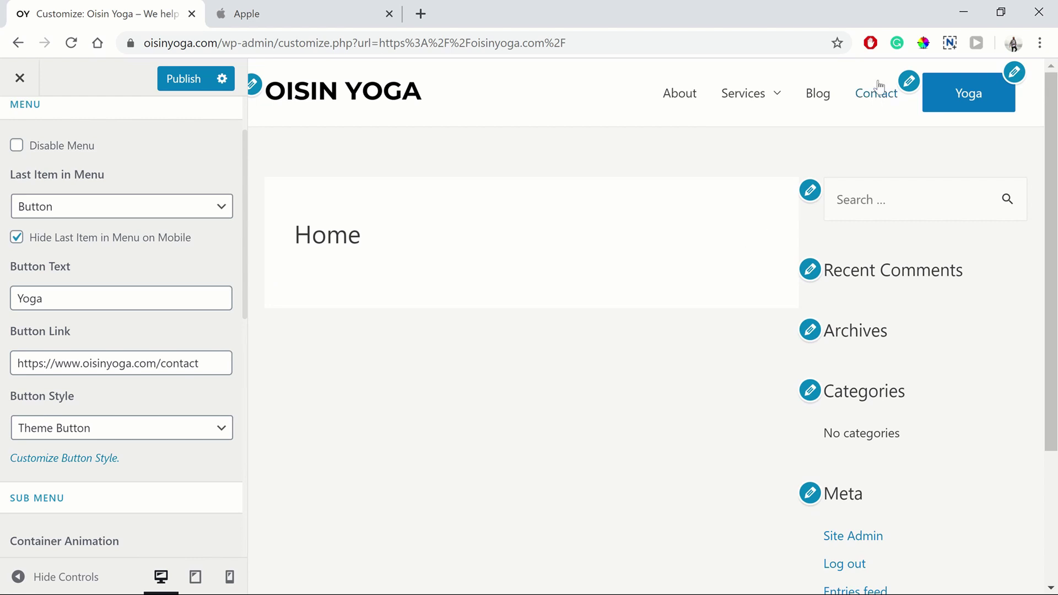
mouse_move(207, 363)
left_mouse_down()
mouse_move(159, 368)
mouse_move(215, 368)
left_mouse_up()
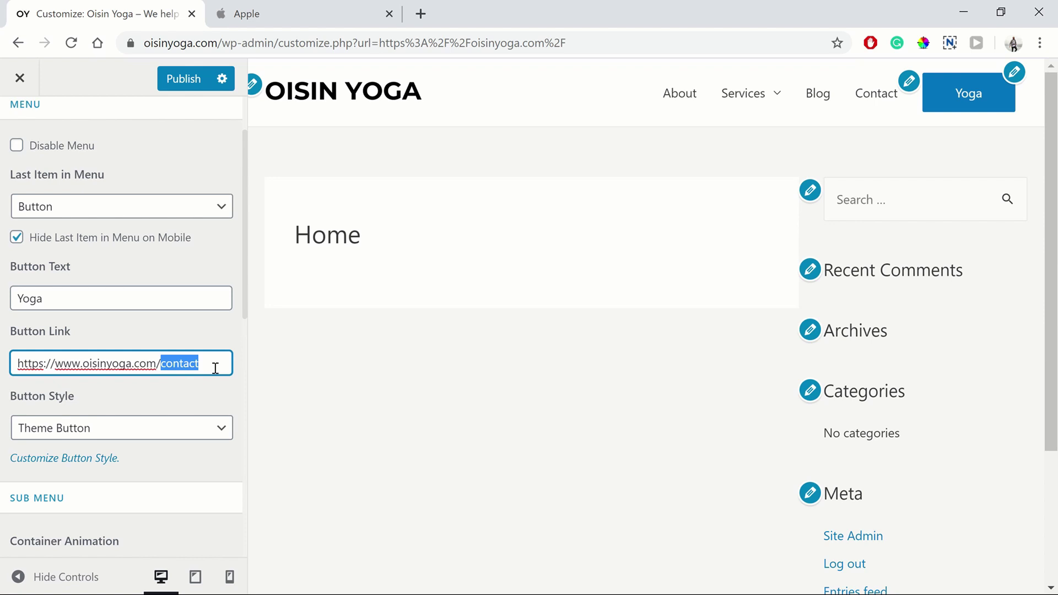
left_click(201, 360)
Step: Keep the Theme Button style and preview the site at mobile width
scroll(142, 382, "down", 2)
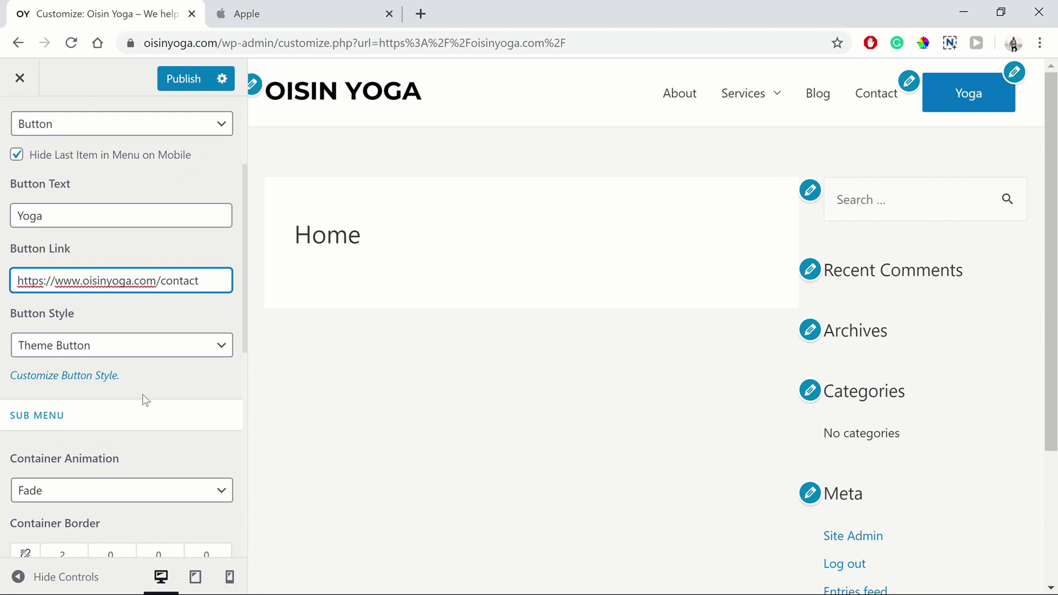
left_click(100, 355)
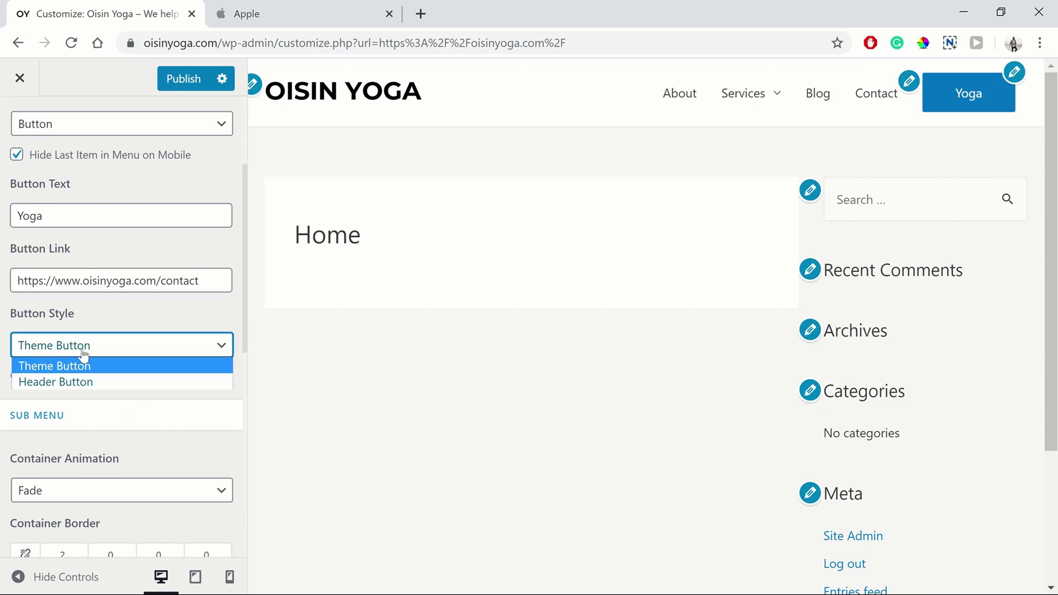
left_click(85, 364)
scroll(160, 386, "down", 7)
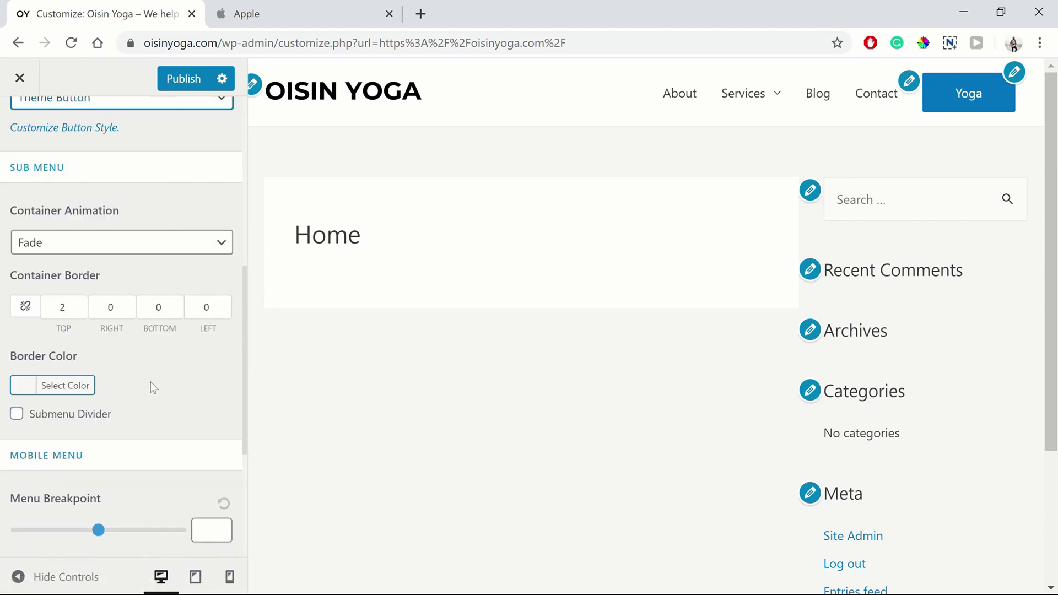
scroll(156, 413, "down", 2)
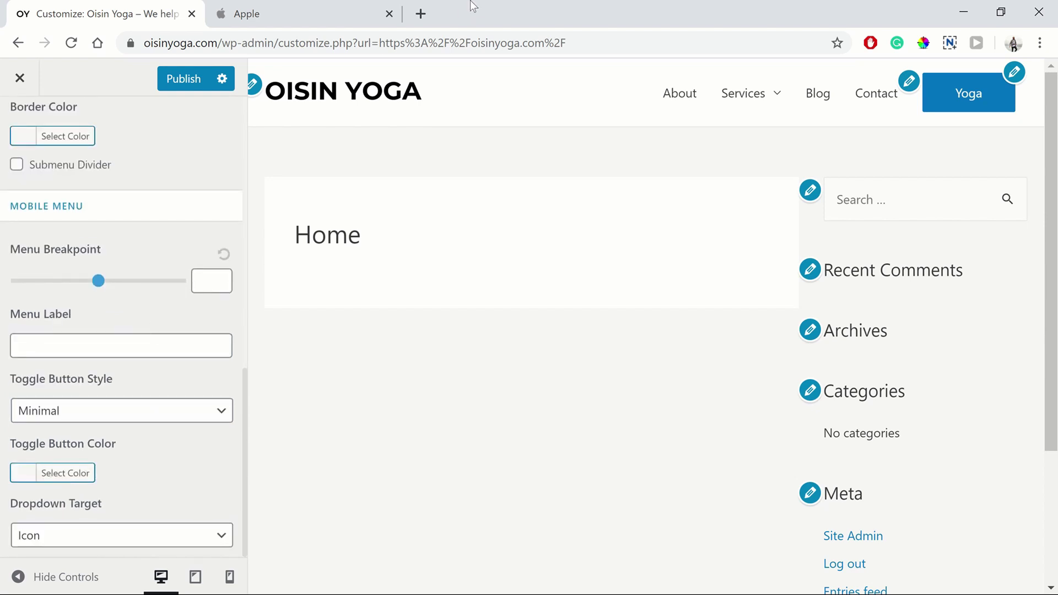
mouse_move(495, 27)
left_click(419, 33)
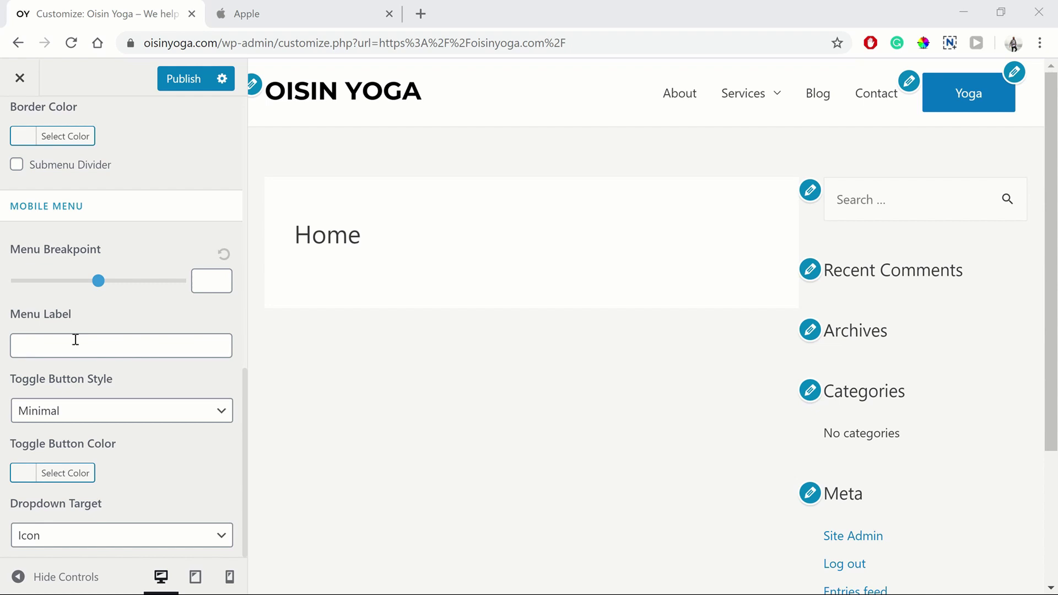
Step: Preview the site at mobile width and enter 'MEN' as the mobile menu label
left_click(226, 579)
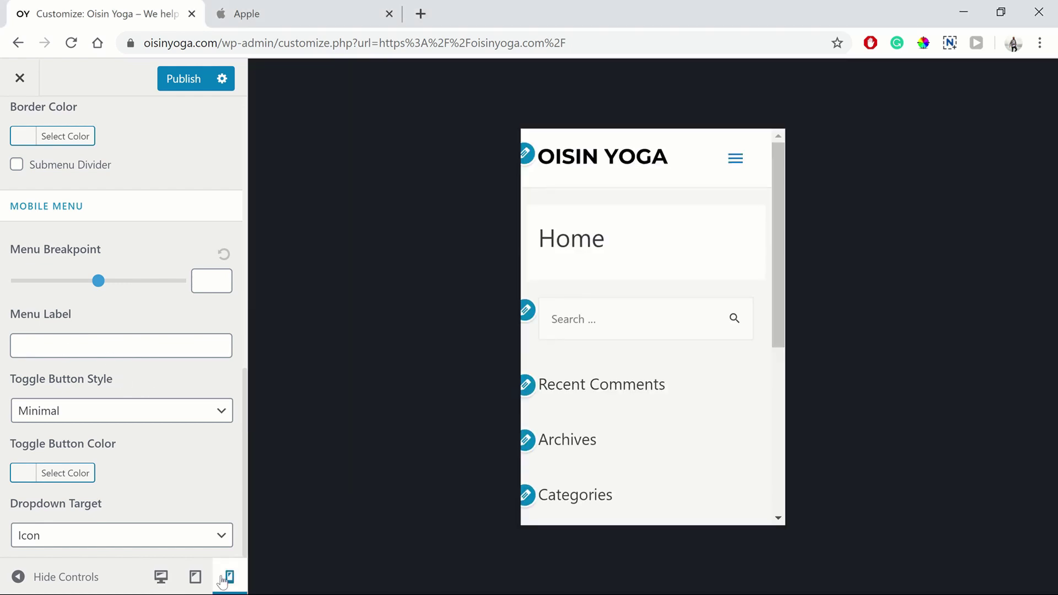
left_click(47, 348)
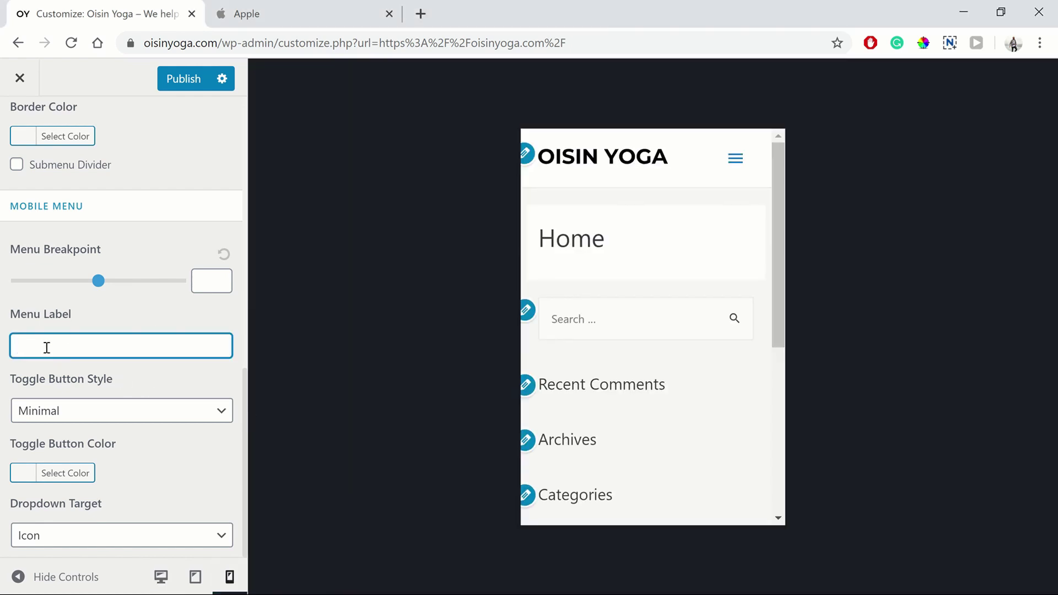
type("MENU")
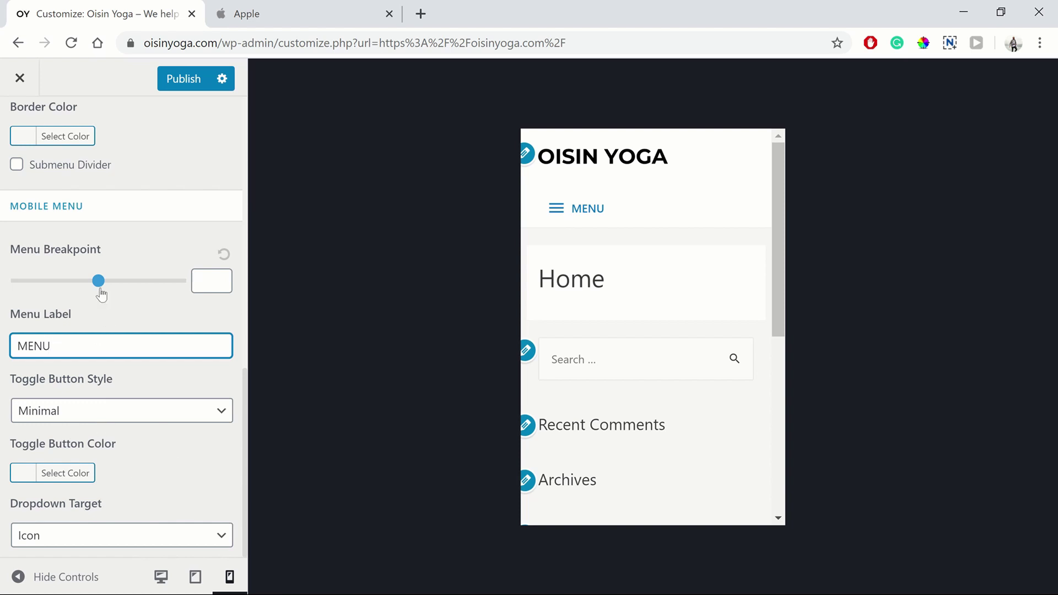
Step: In Site Identity, adjust the mobile logo width to 135 so logo and menu share one line
scroll(125, 303, "up", 15)
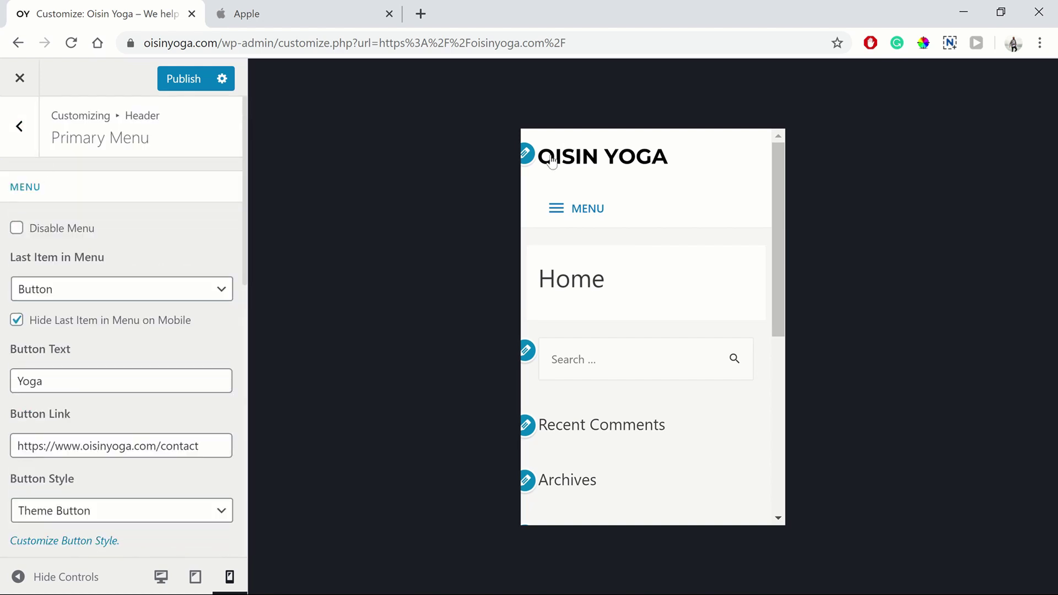
left_click(527, 155)
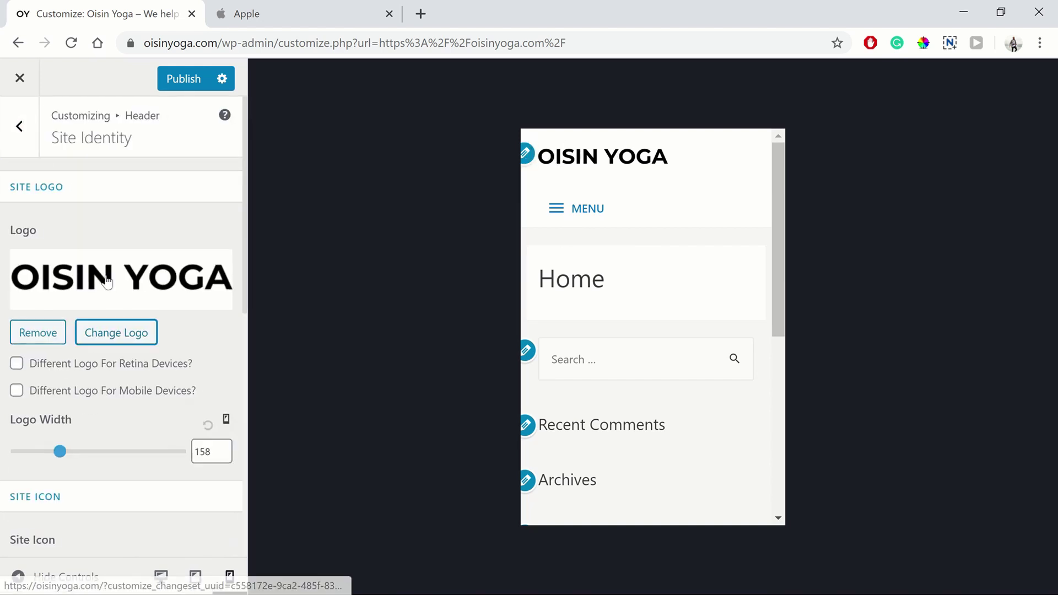
left_click_drag(61, 461, 51, 456)
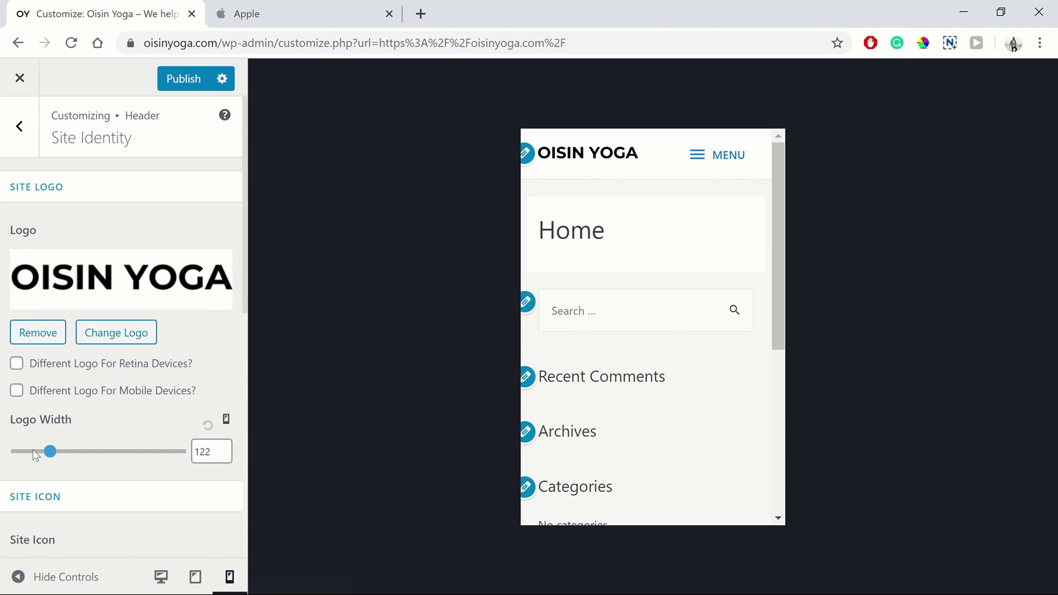
left_click_drag(50, 451, 54, 455)
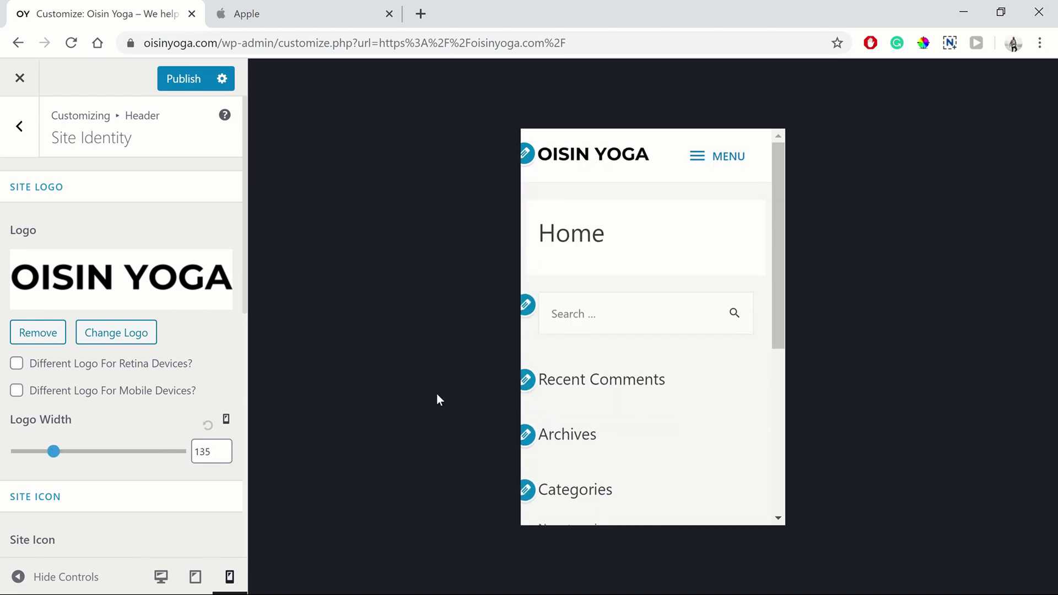
Step: Set the Primary Menu's mobile Toggle Button Color to black (#000000), then return to Header
left_click(19, 127)
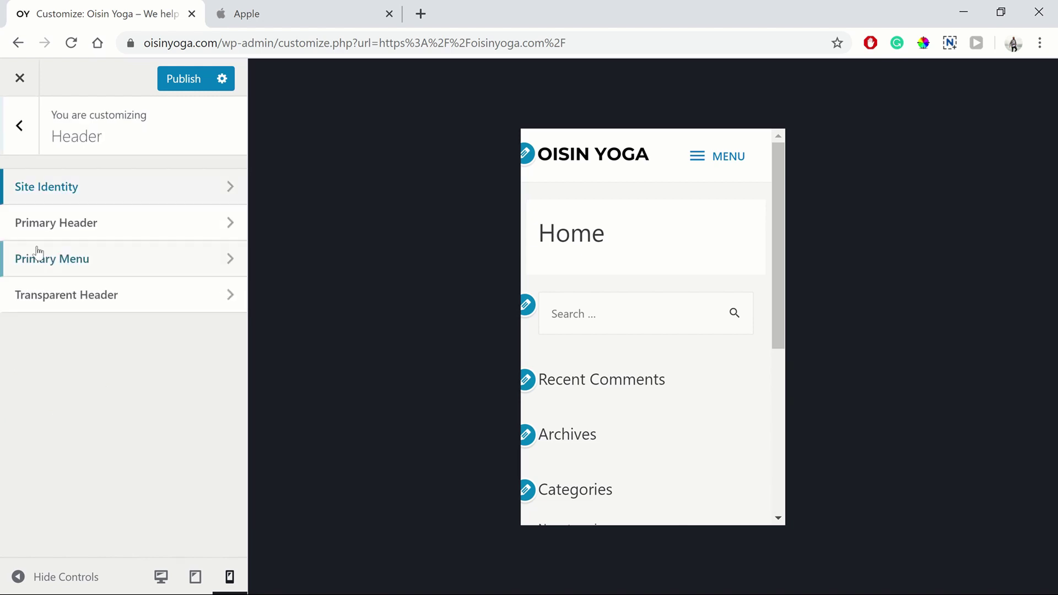
left_click(44, 257)
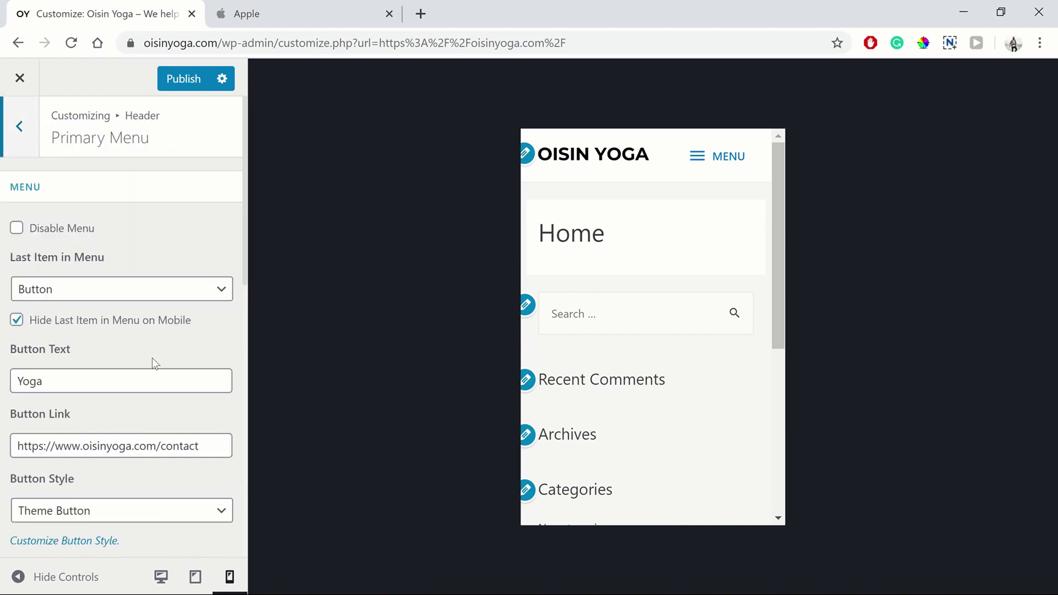
scroll(152, 358, "down", 8)
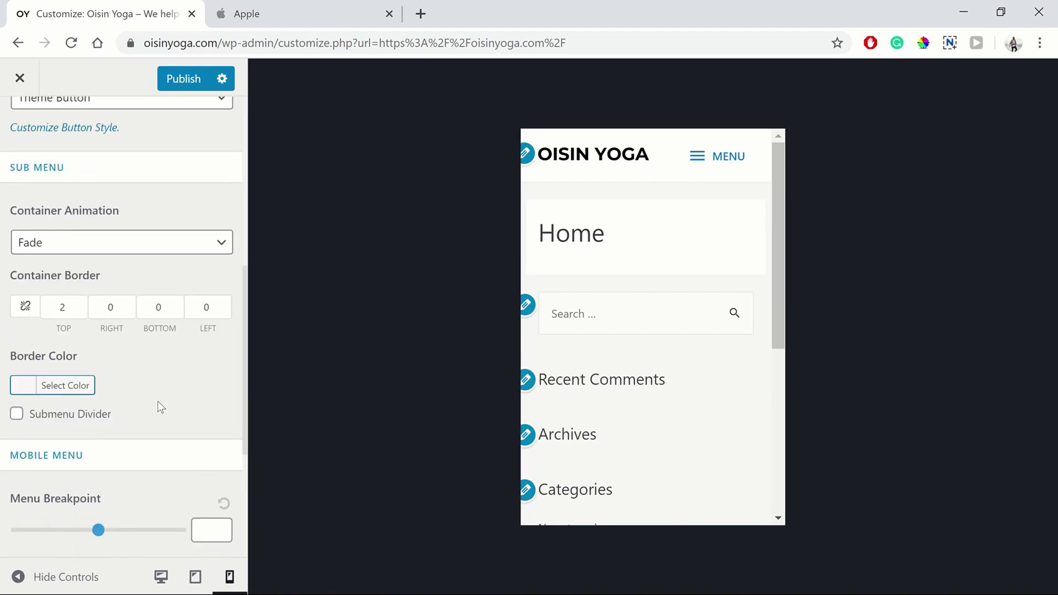
scroll(152, 402, "down", 5)
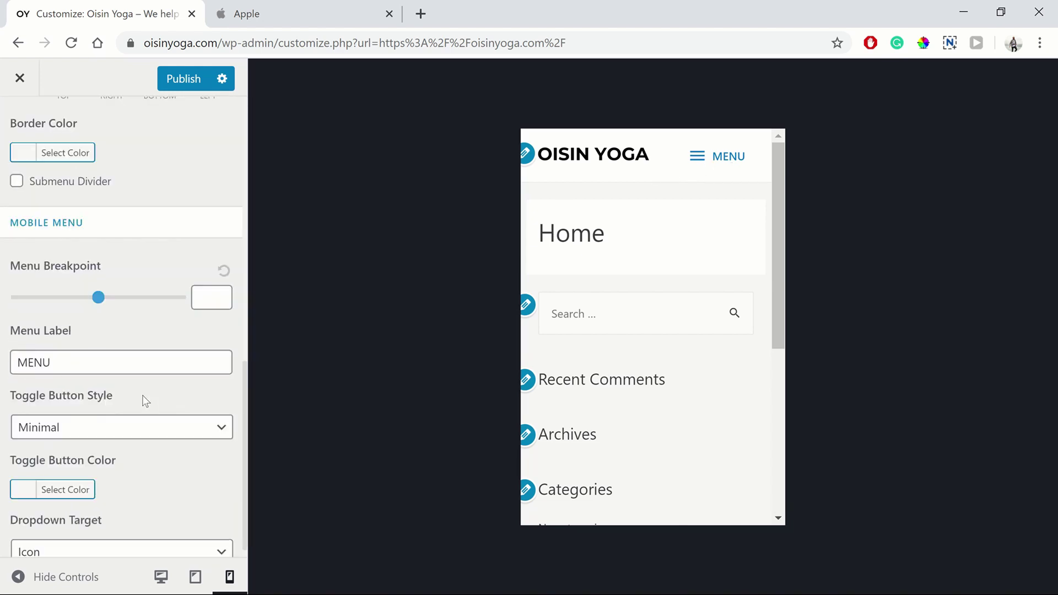
left_click(84, 474)
scroll(217, 461, "down", 3)
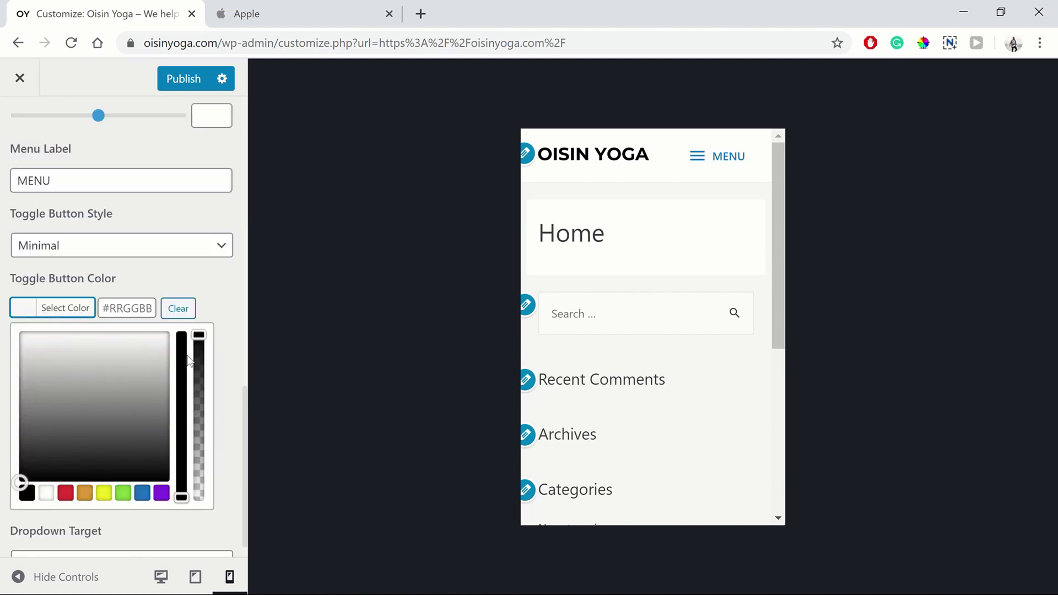
left_click(27, 496)
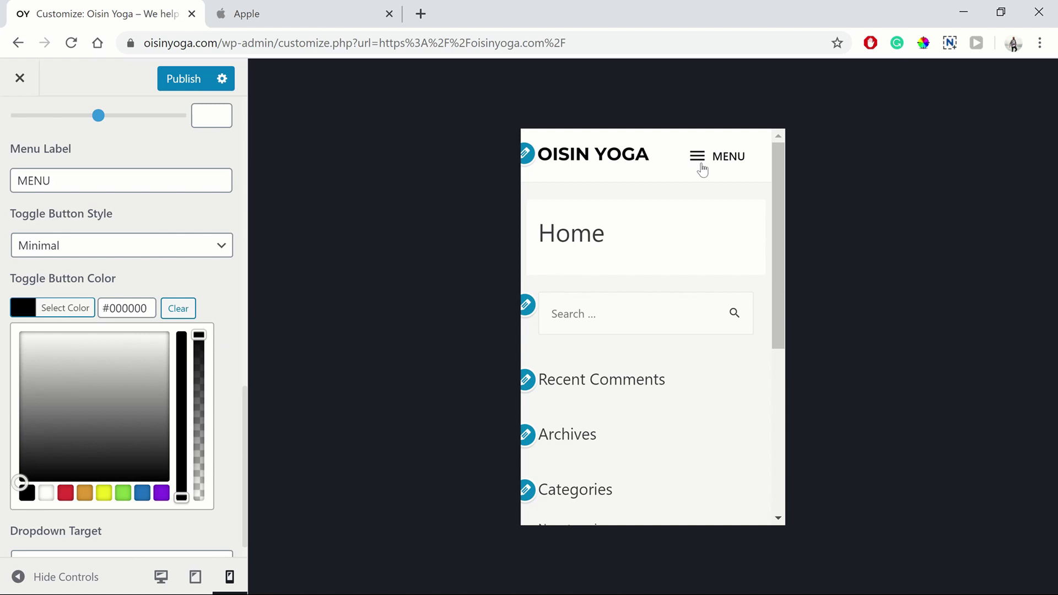
left_click(206, 286)
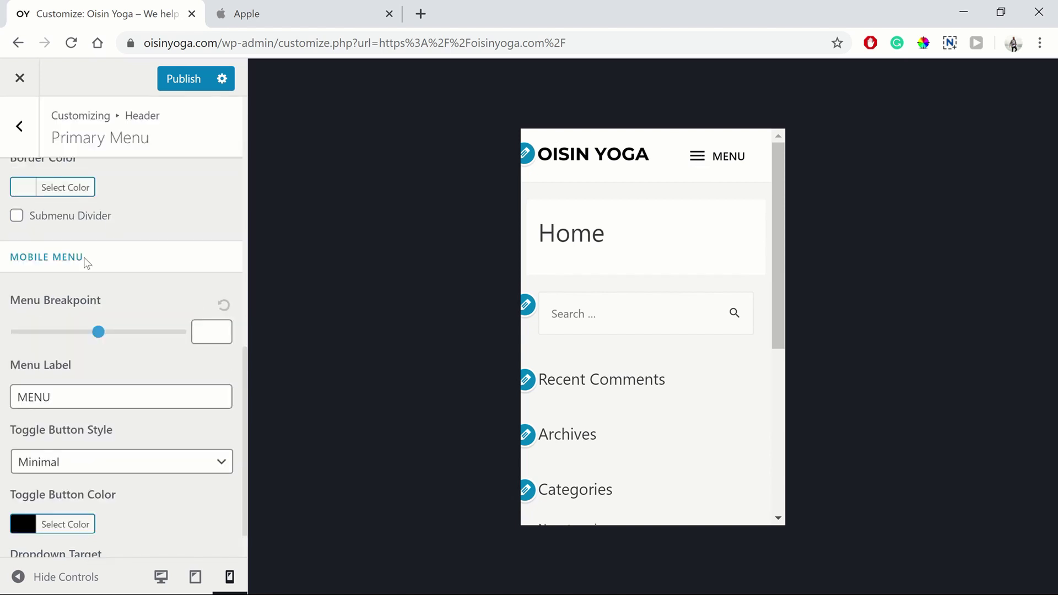
scroll(127, 443, "down", 1)
scroll(121, 456, "up", 10)
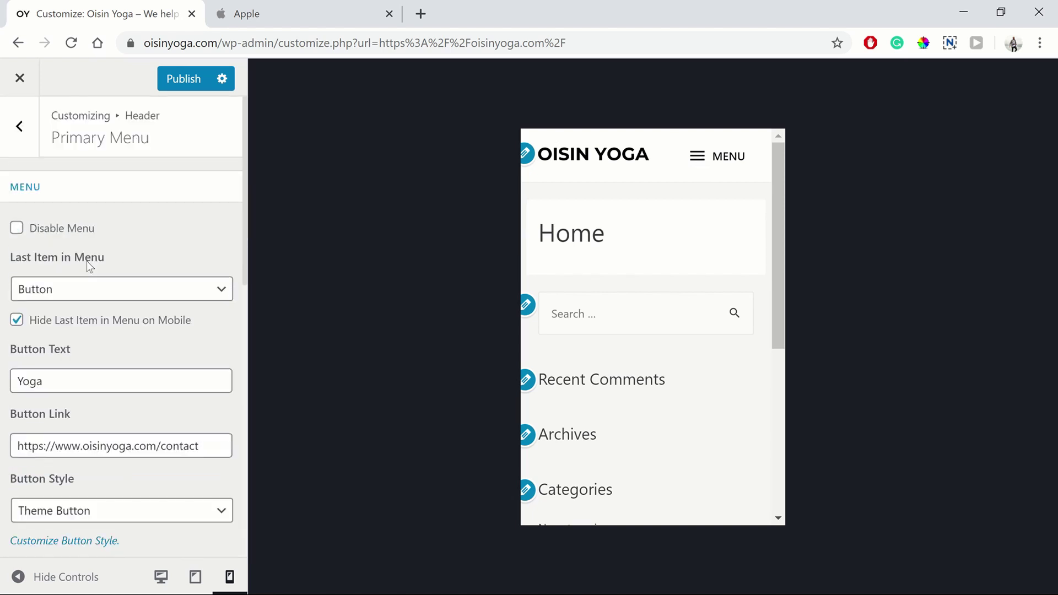
left_click(24, 148)
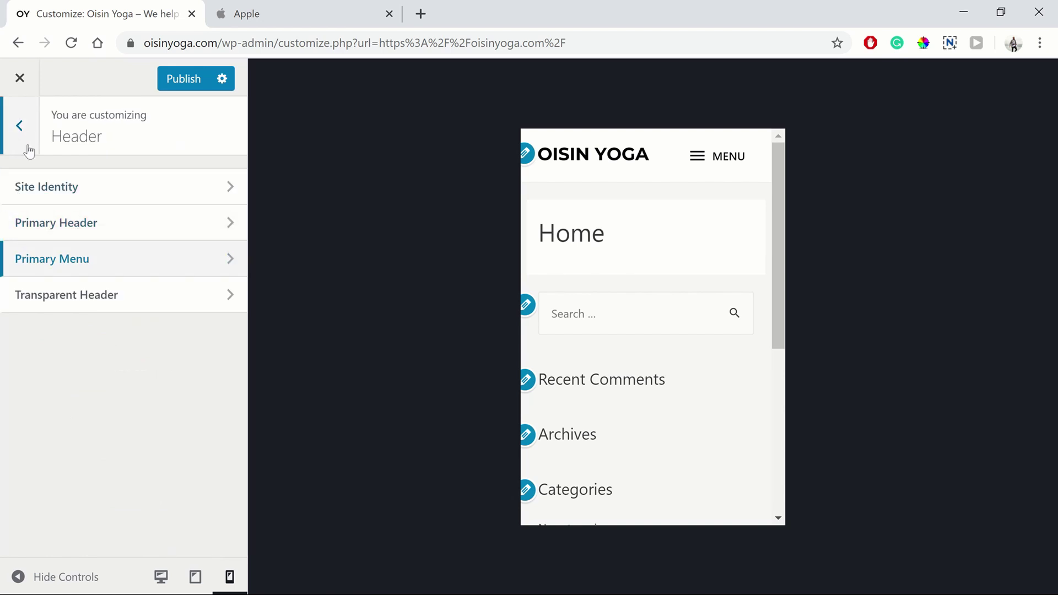
Step: Go to Global > Container settings with the preview at desktop width
left_click(19, 127)
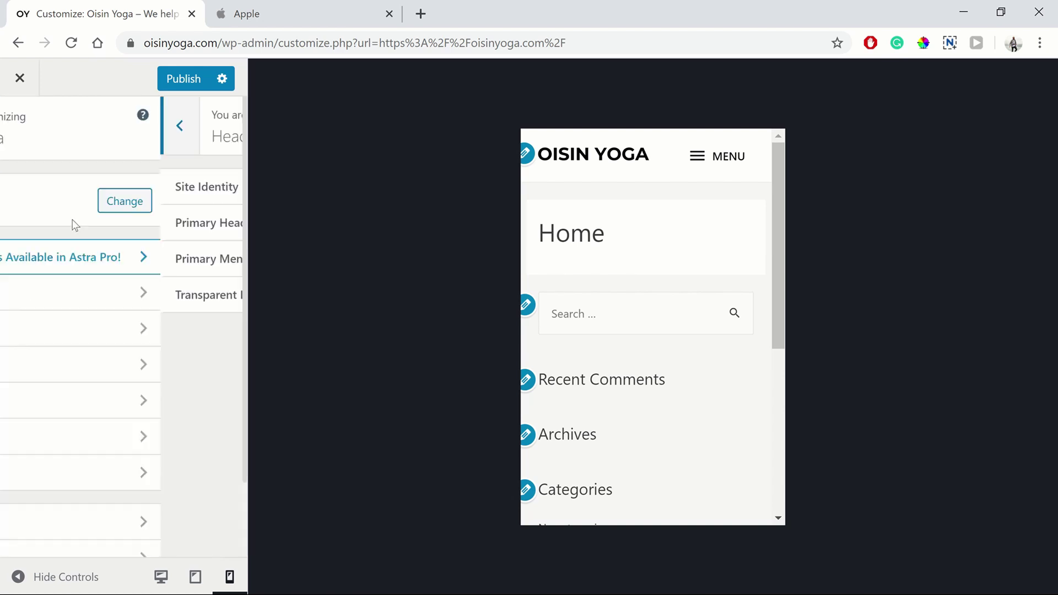
left_click(81, 295)
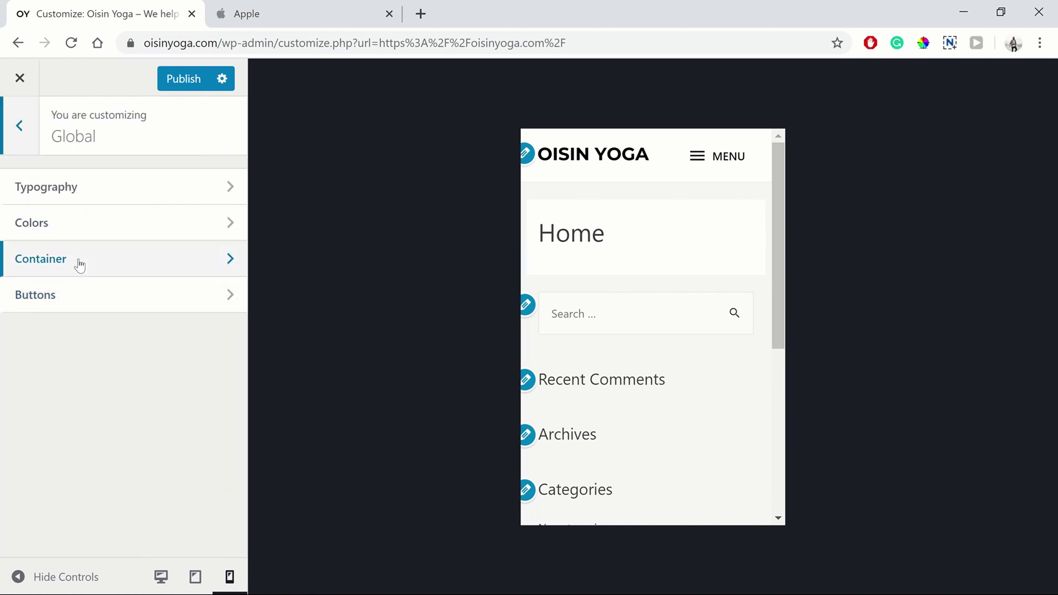
left_click(81, 267)
left_click(160, 577)
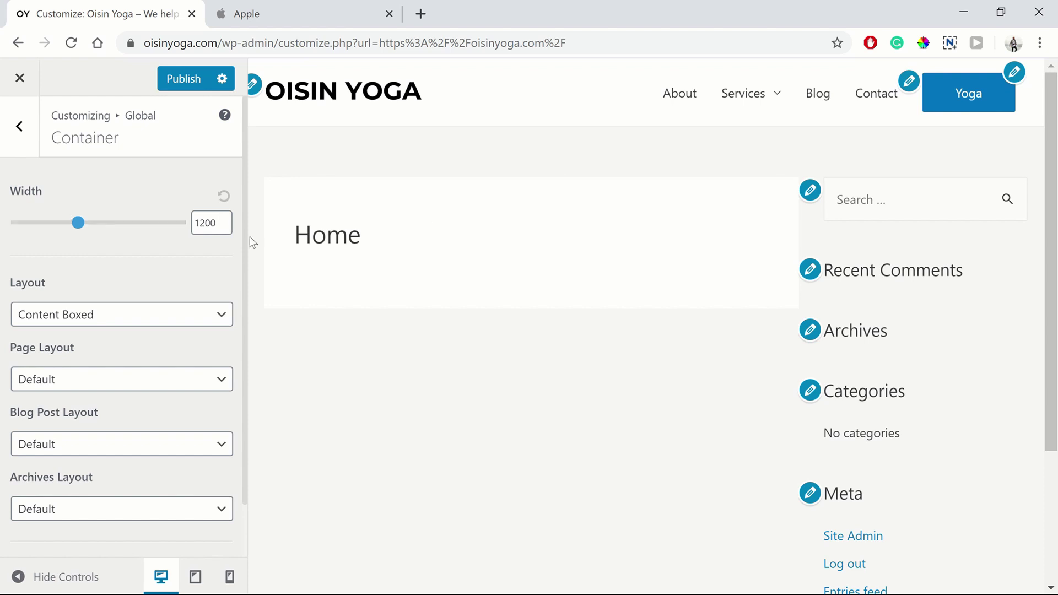
Step: Set the container width to 1140
left_click(223, 228)
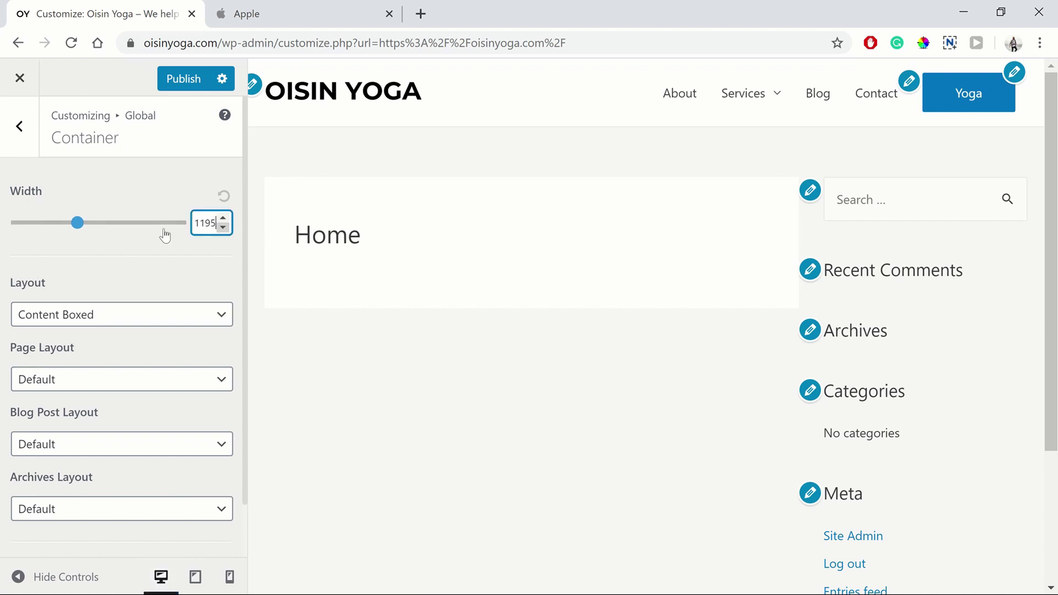
left_click(65, 229)
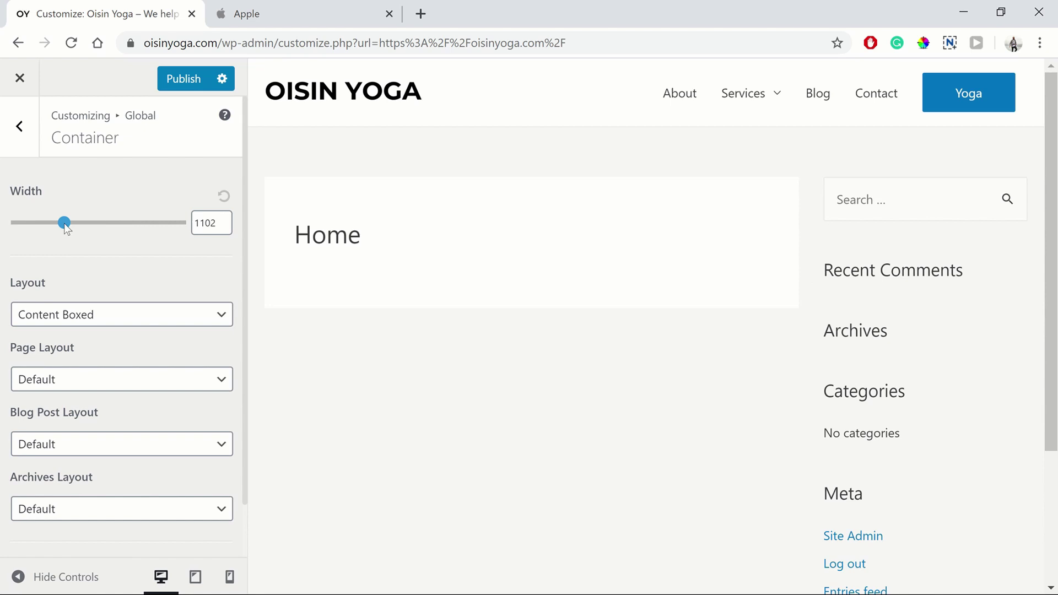
left_click(35, 229)
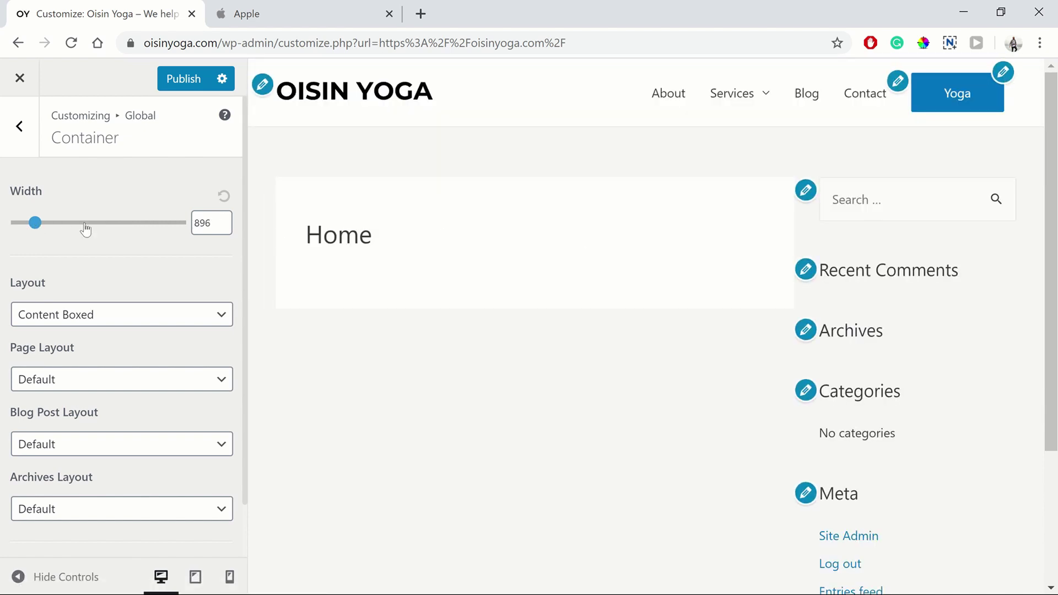
left_click_drag(35, 222, 61, 224)
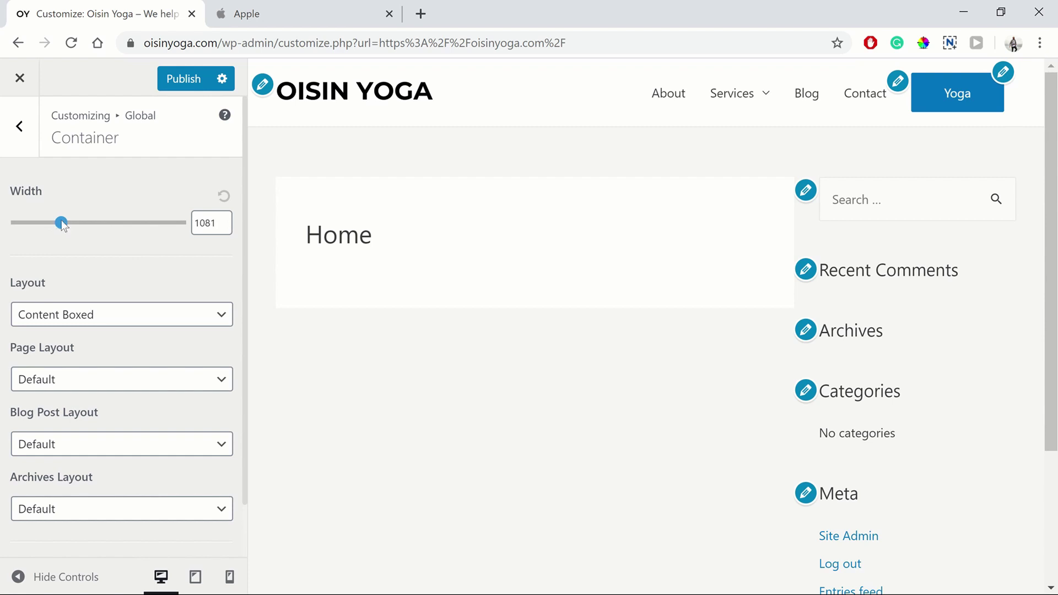
double_click(214, 224)
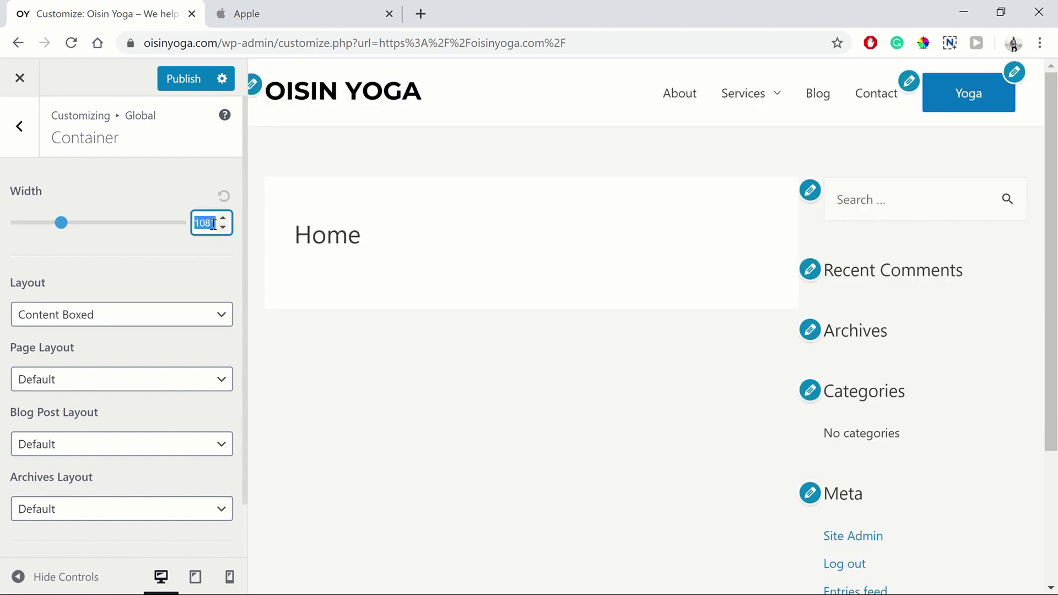
type("1140")
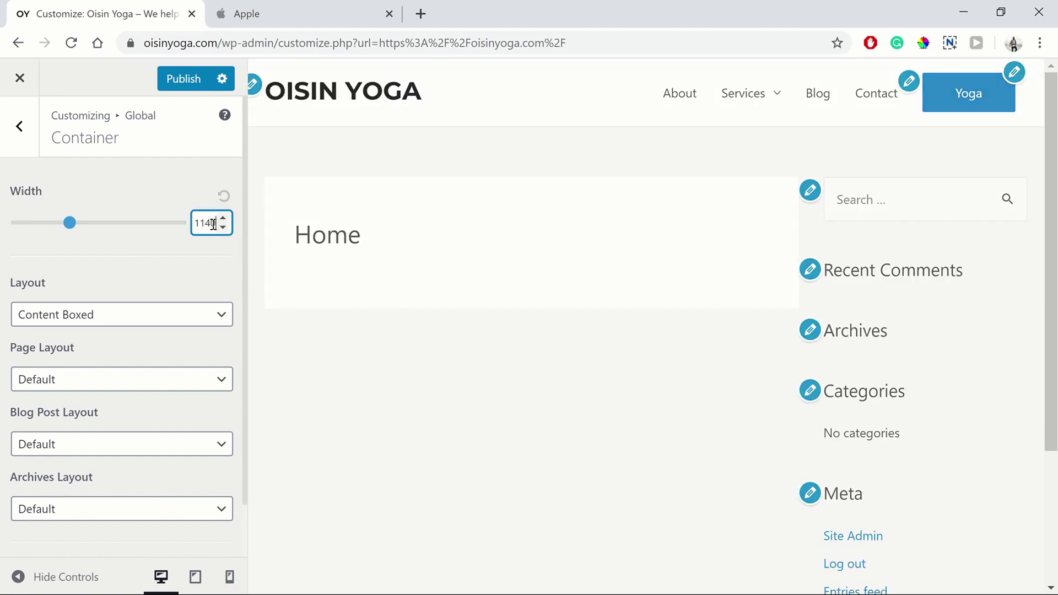
left_click(220, 260)
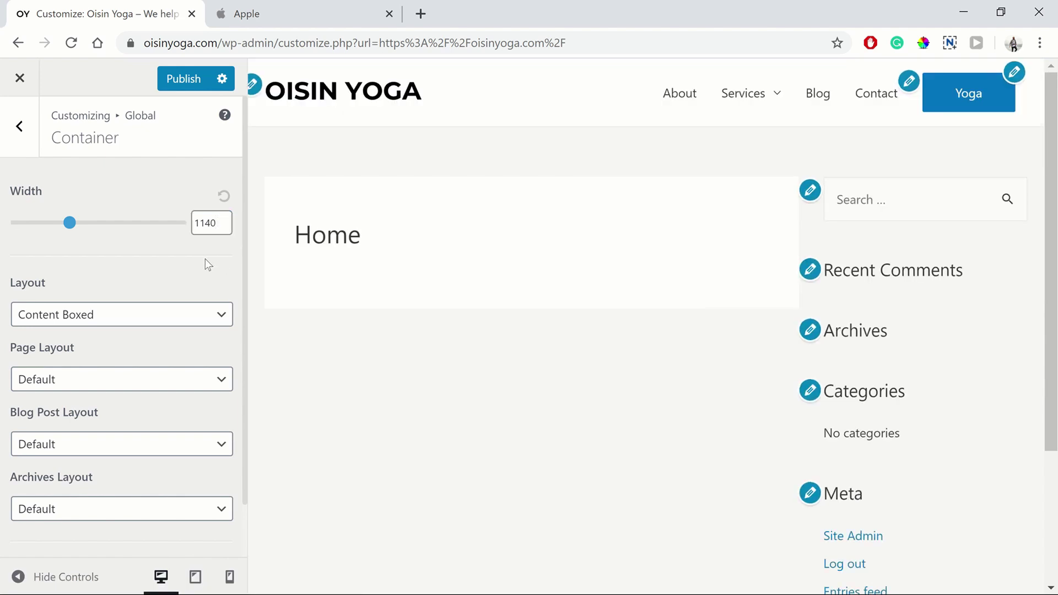
scroll(205, 259, "down", 2)
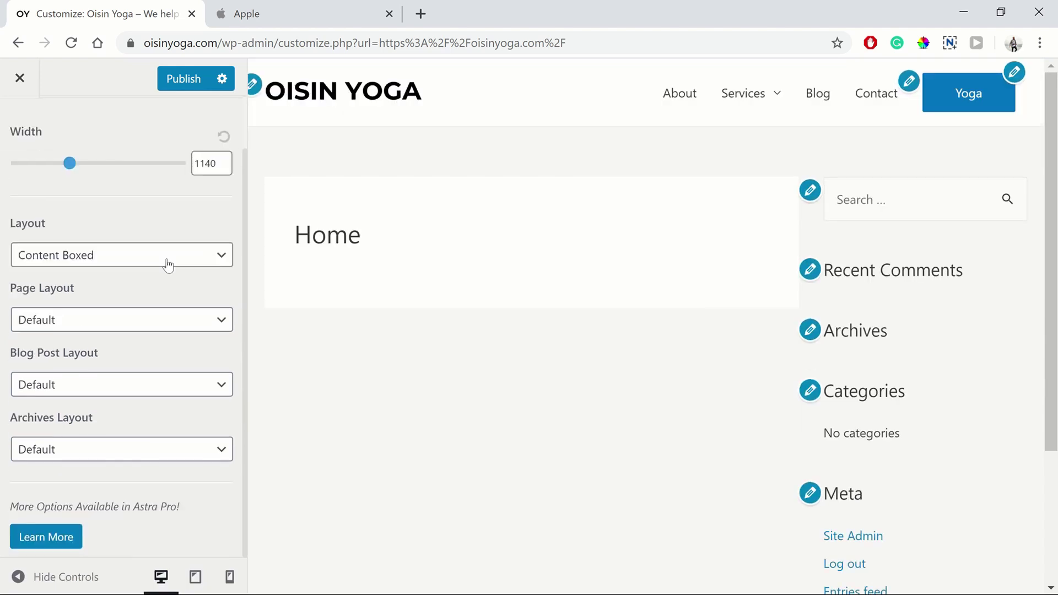
left_click(75, 262)
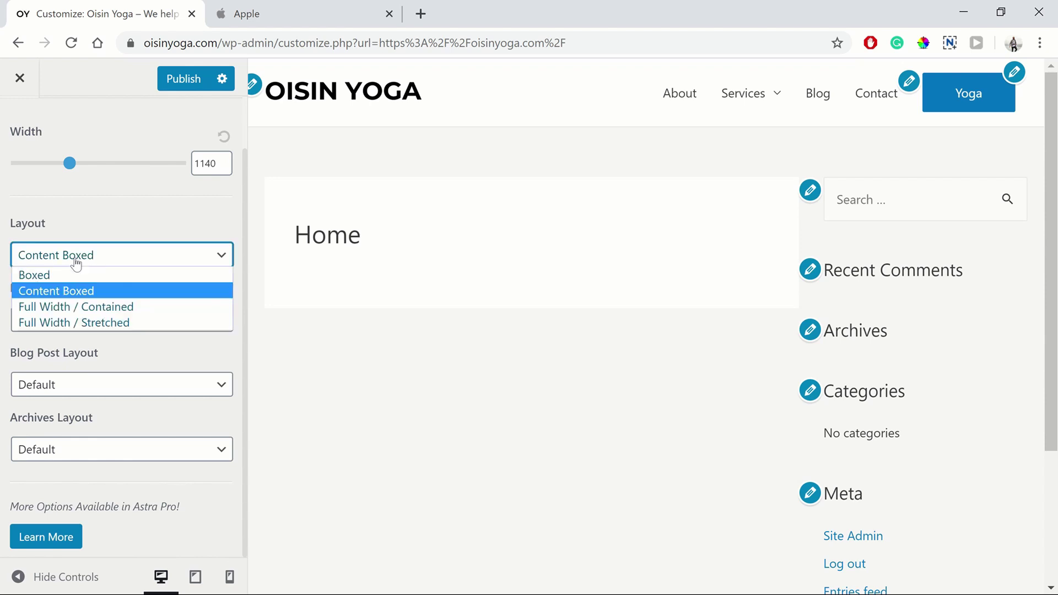
Step: Set both the site layout and page layout to Full Width / Contained
left_click(87, 314)
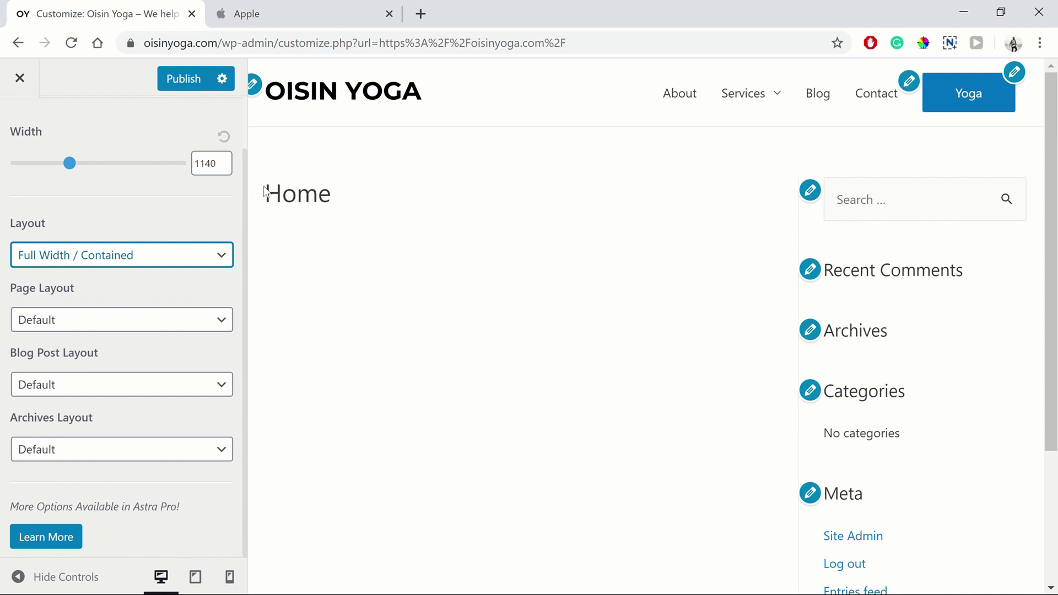
left_click(190, 264)
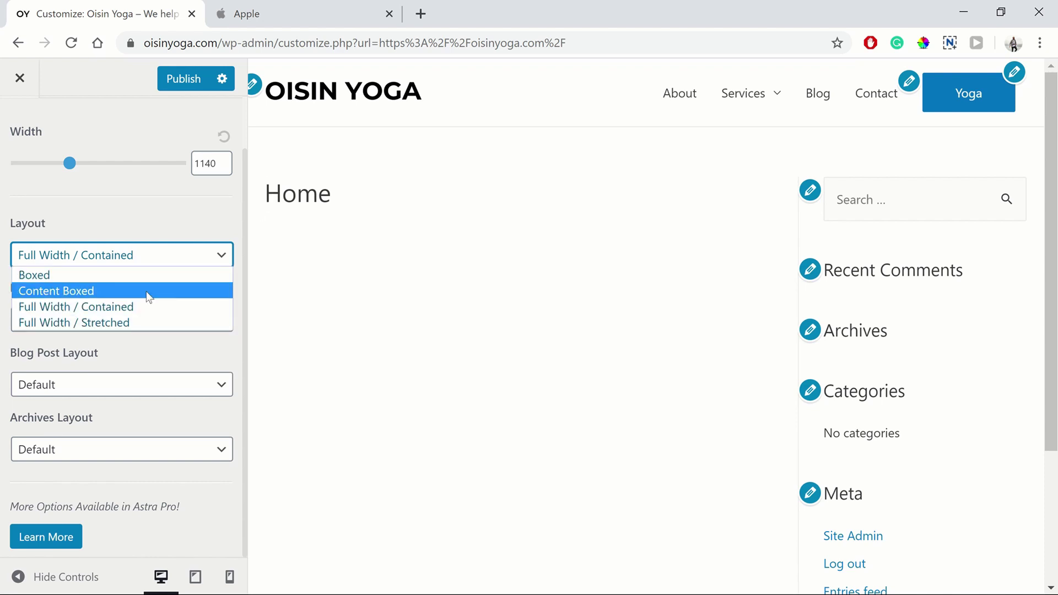
left_click(150, 292)
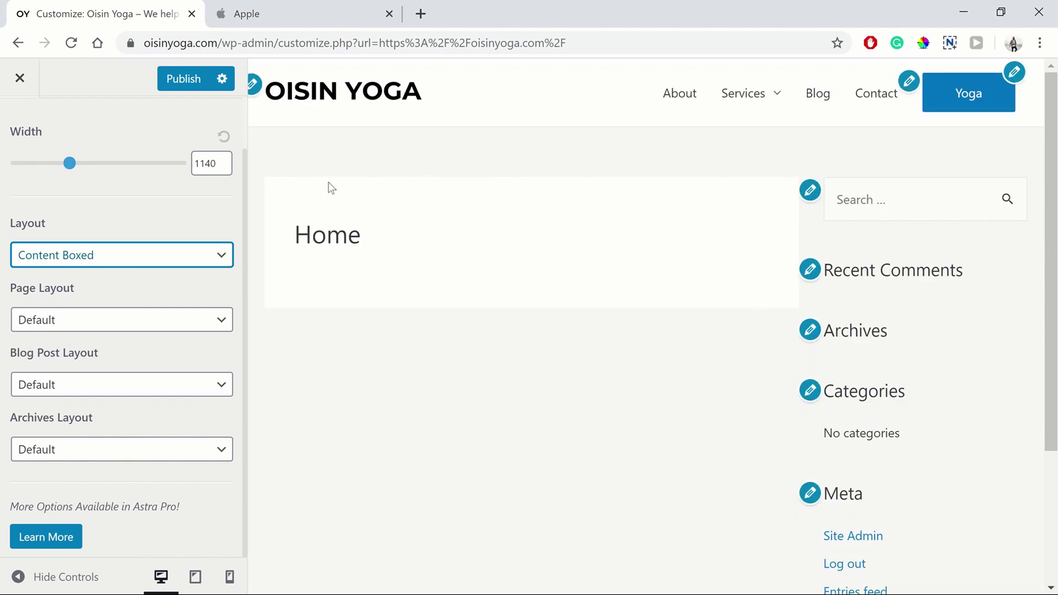
left_click(147, 259)
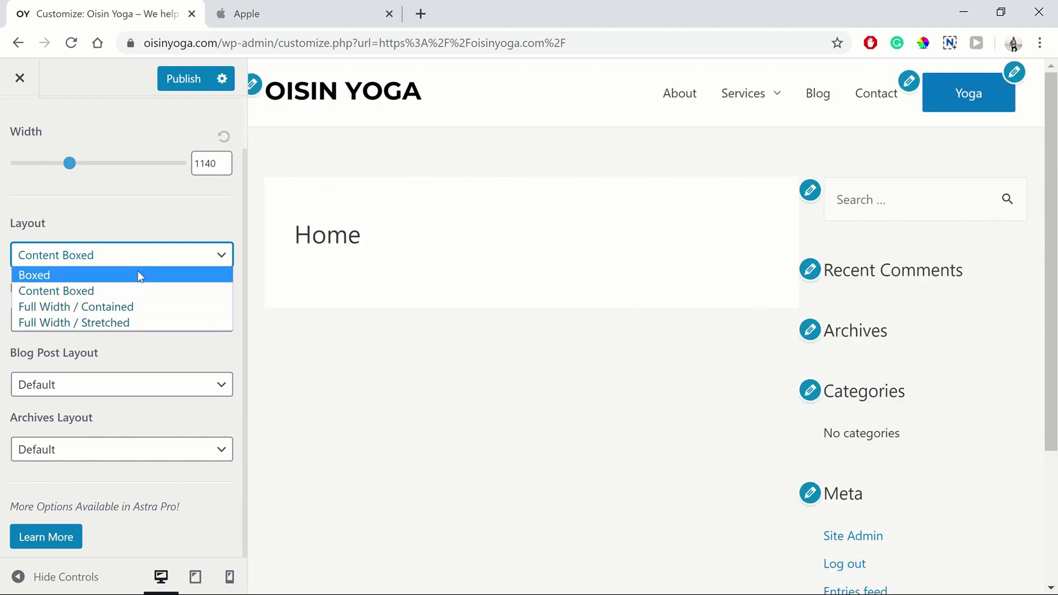
left_click(133, 307)
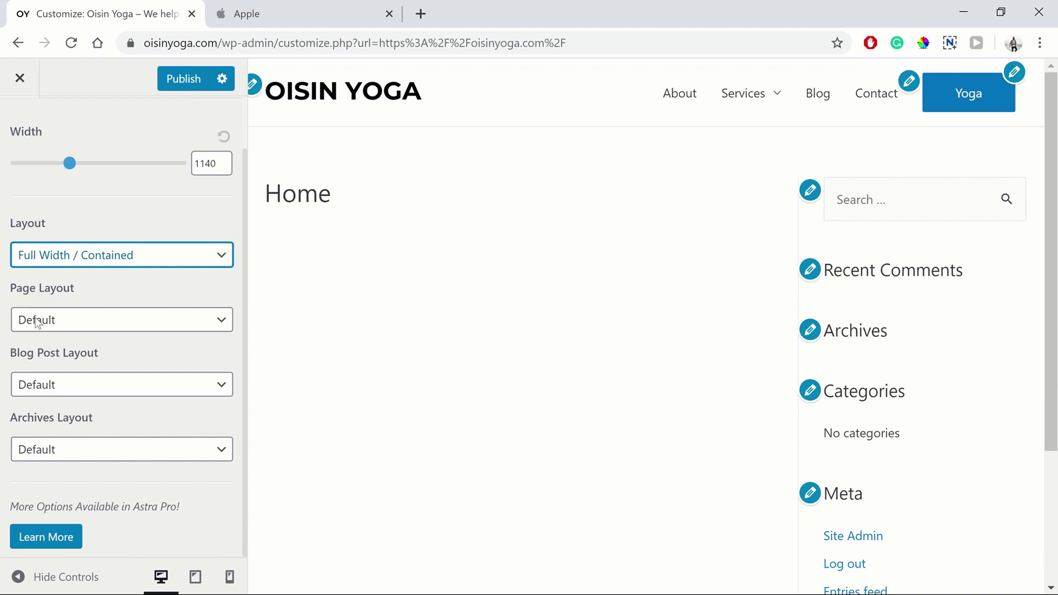
left_click(53, 330)
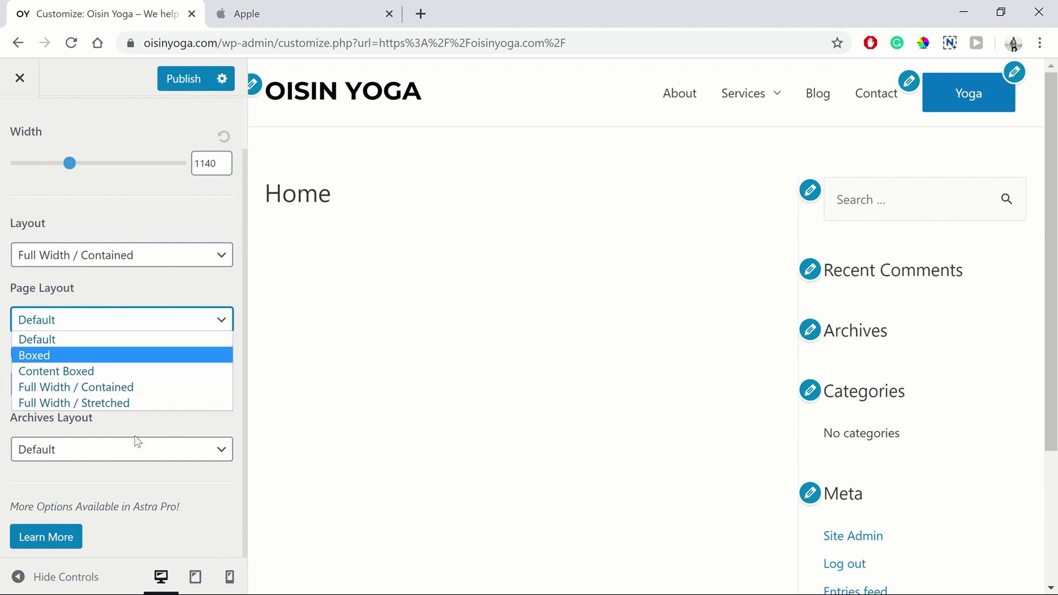
left_click(55, 388)
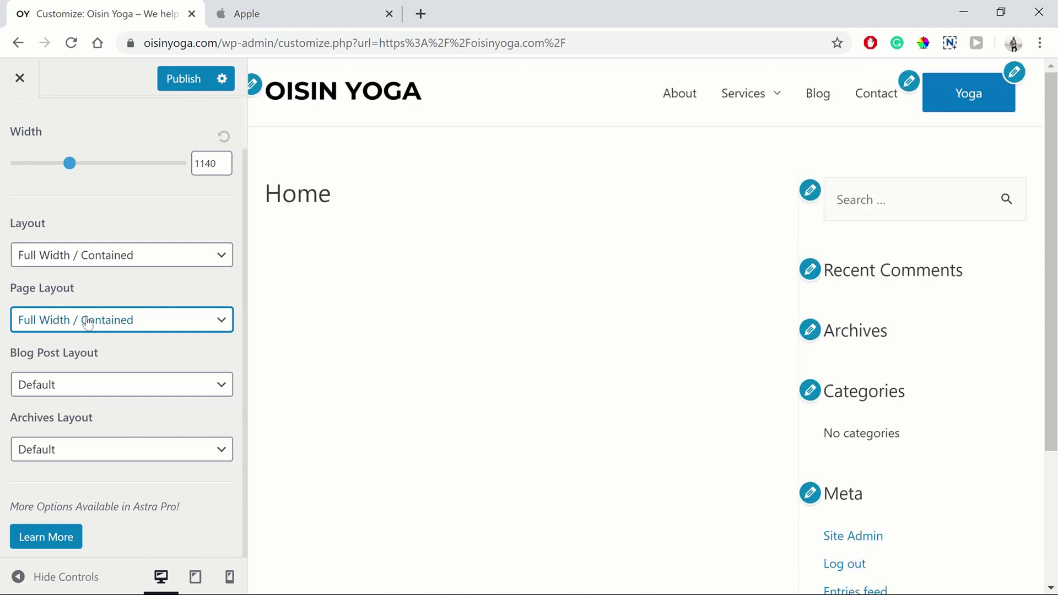
Step: Set the blog post layout and archives layout to Boxed
left_click(90, 391)
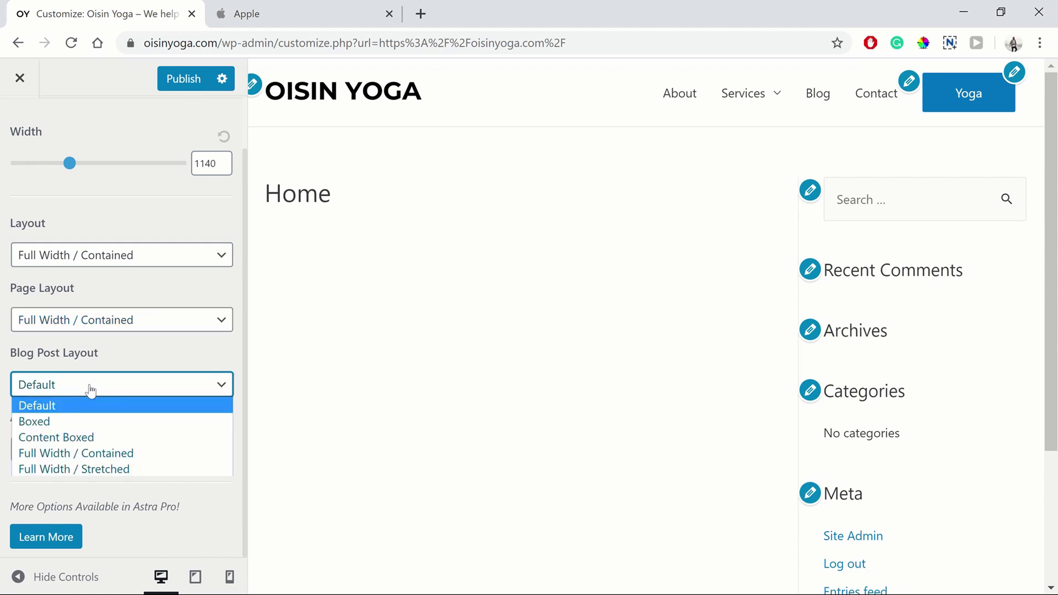
left_click(58, 421)
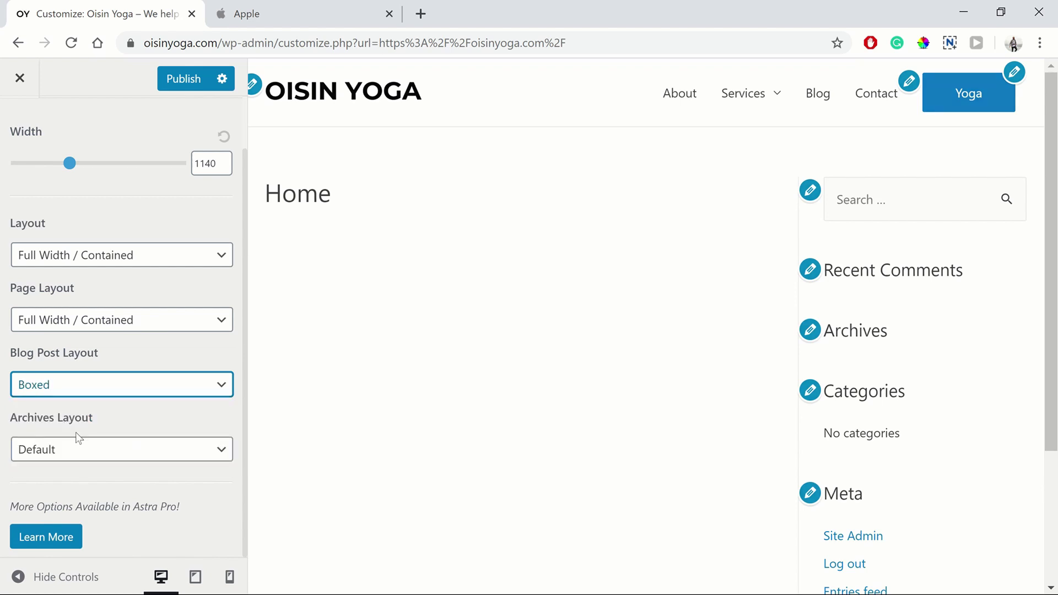
left_click(74, 450)
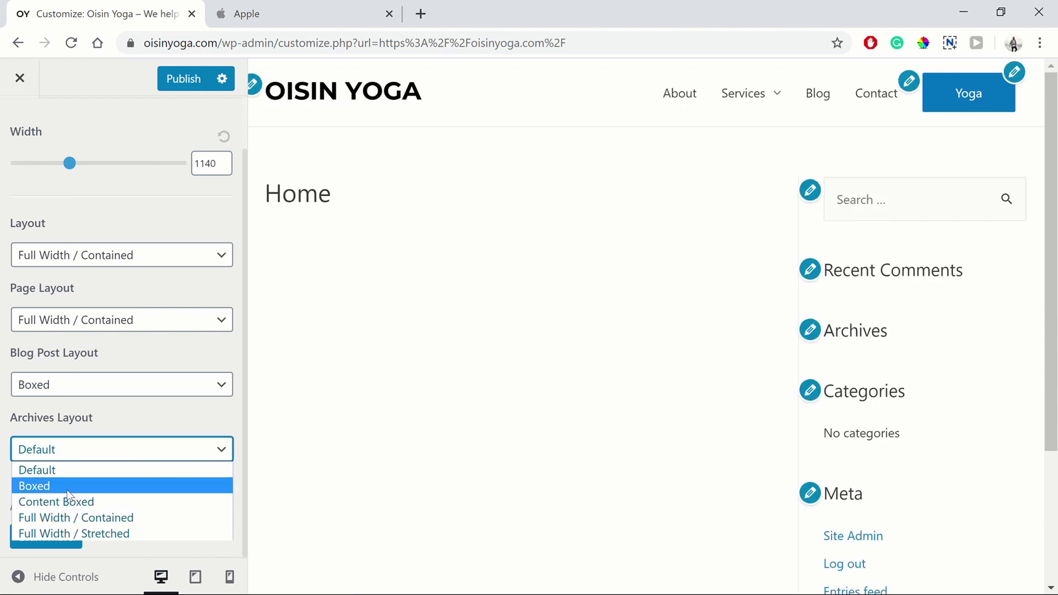
left_click(66, 486)
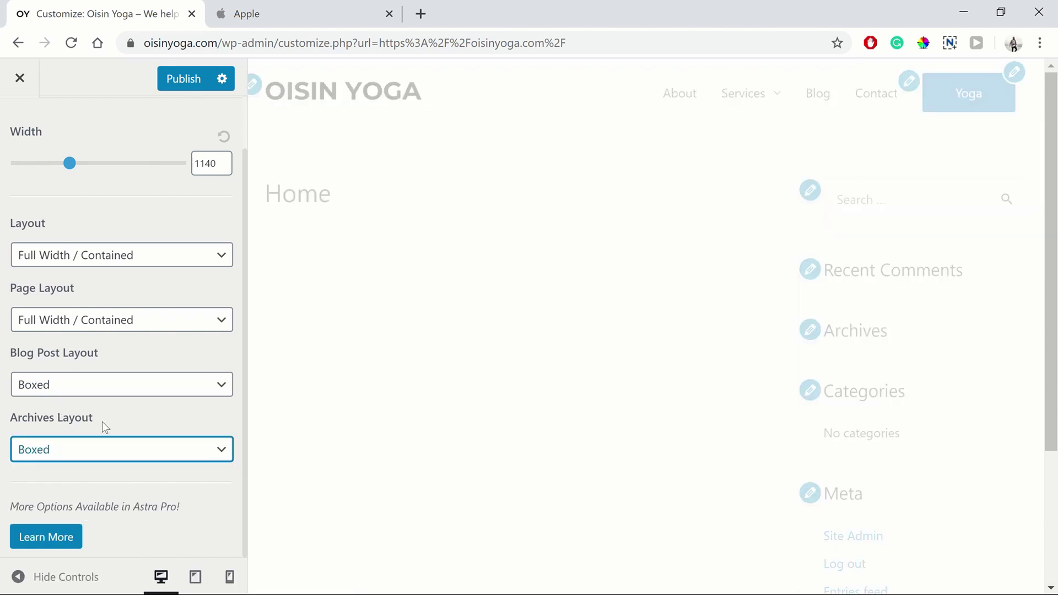
scroll(47, 204, "up", 1)
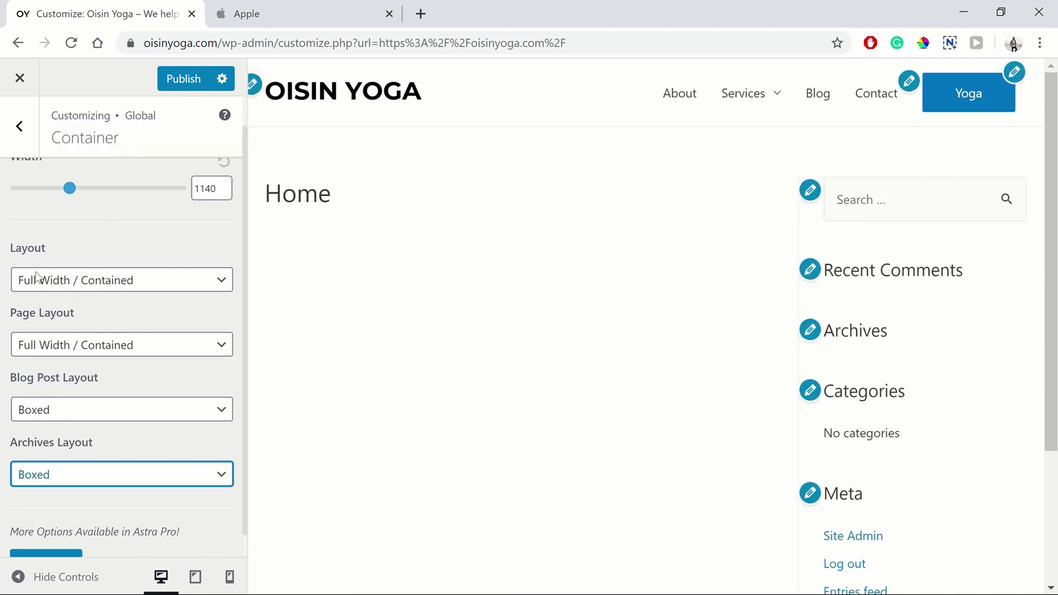
Step: In Sidebar settings, set the Default Layout to No Sidebar
left_click(31, 141)
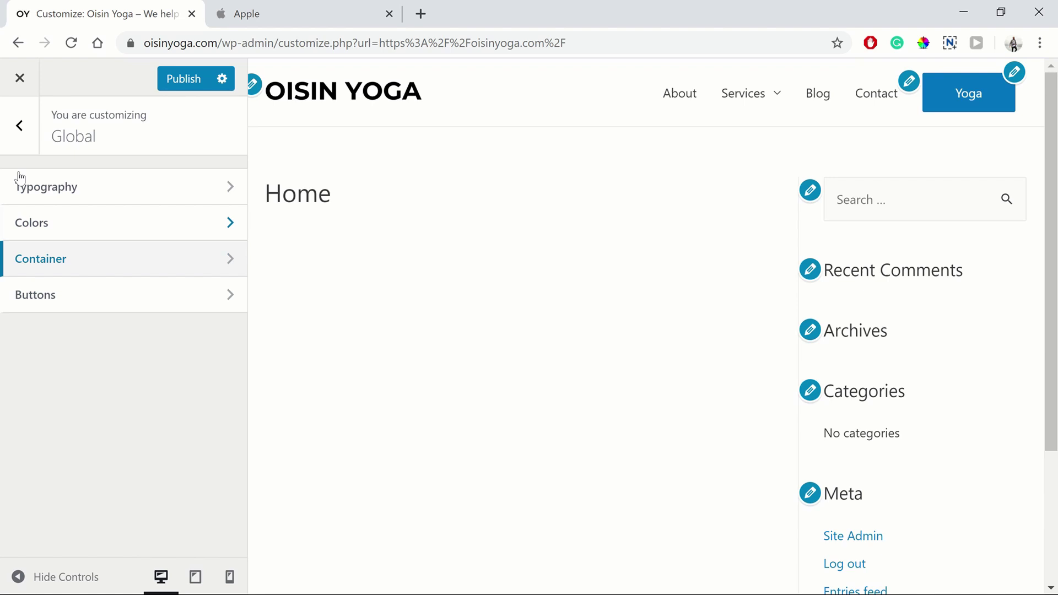
left_click(19, 126)
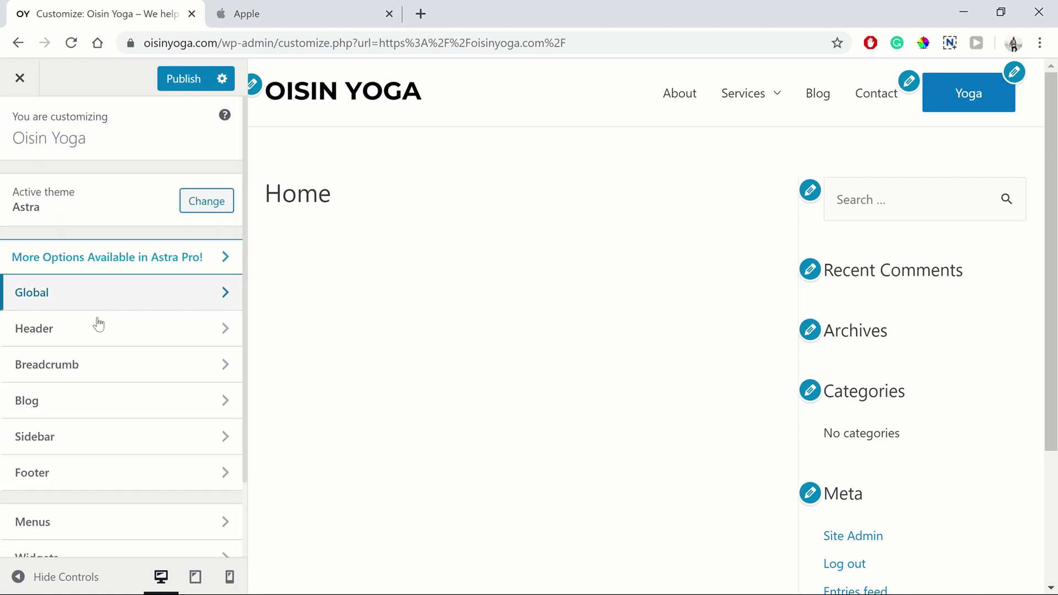
left_click(87, 439)
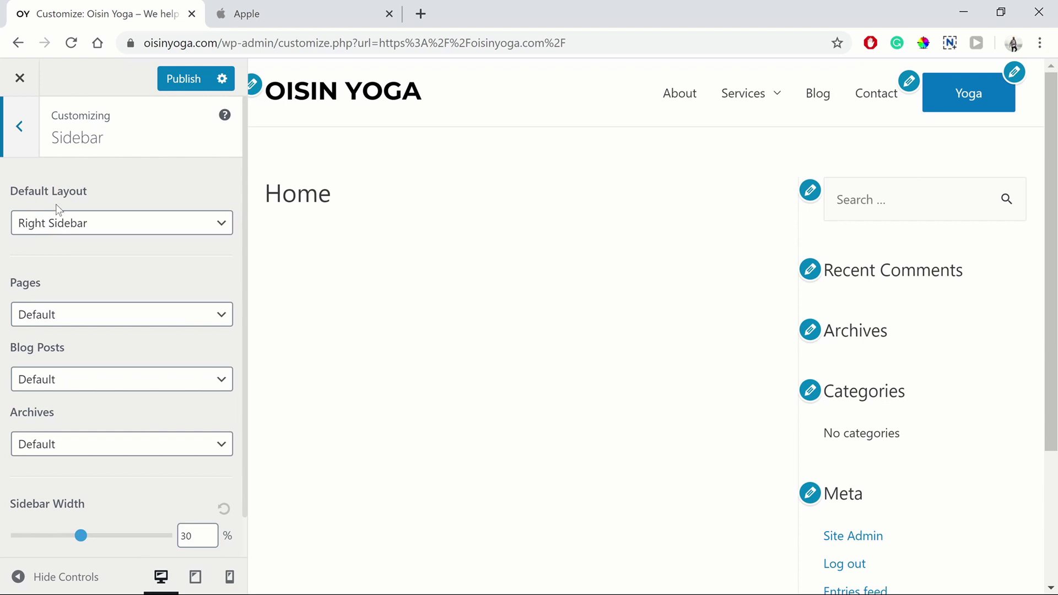
left_click(54, 234)
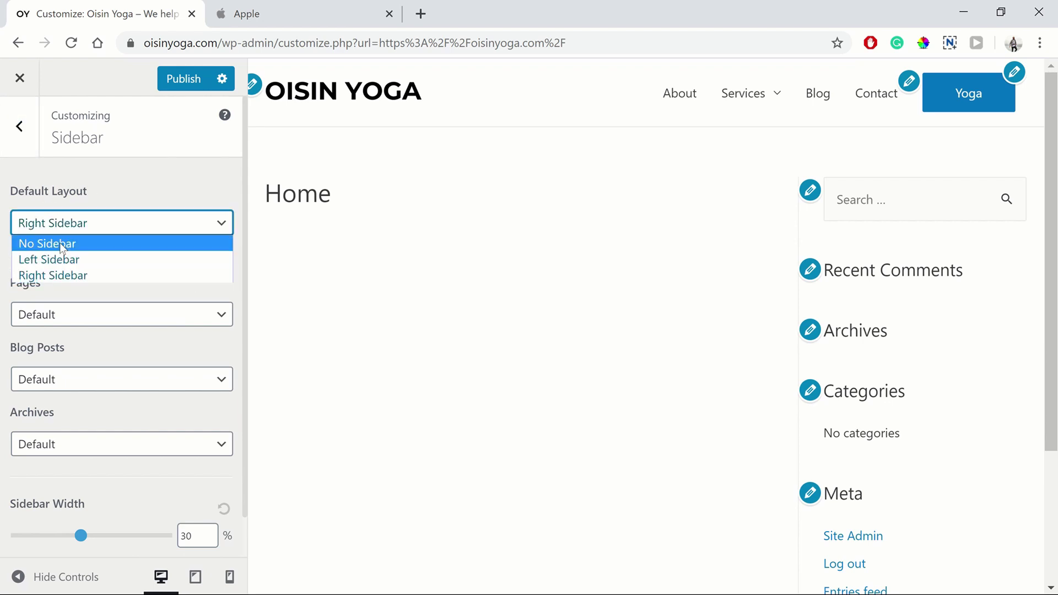
left_click(59, 243)
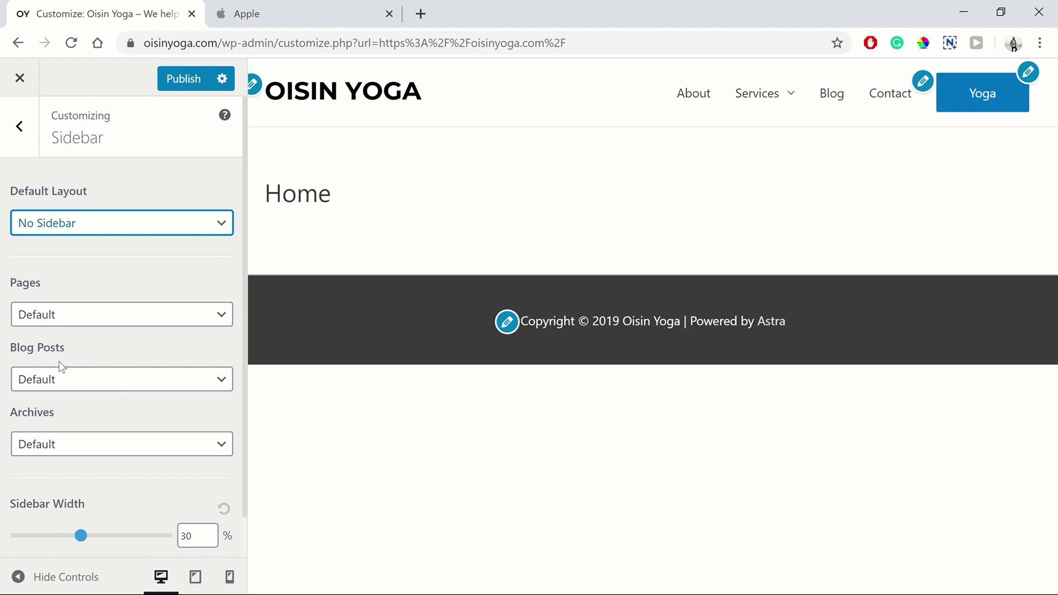
Step: Give blog posts and archives a Right Sidebar, then return to the main panel
left_click(73, 380)
left_click(70, 446)
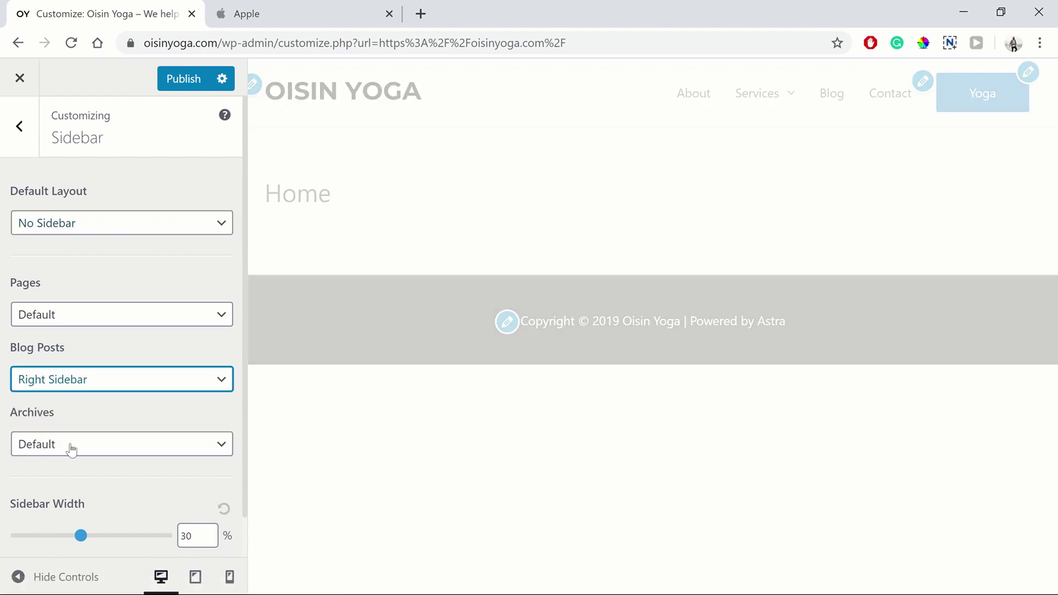
left_click(70, 449)
left_click(68, 515)
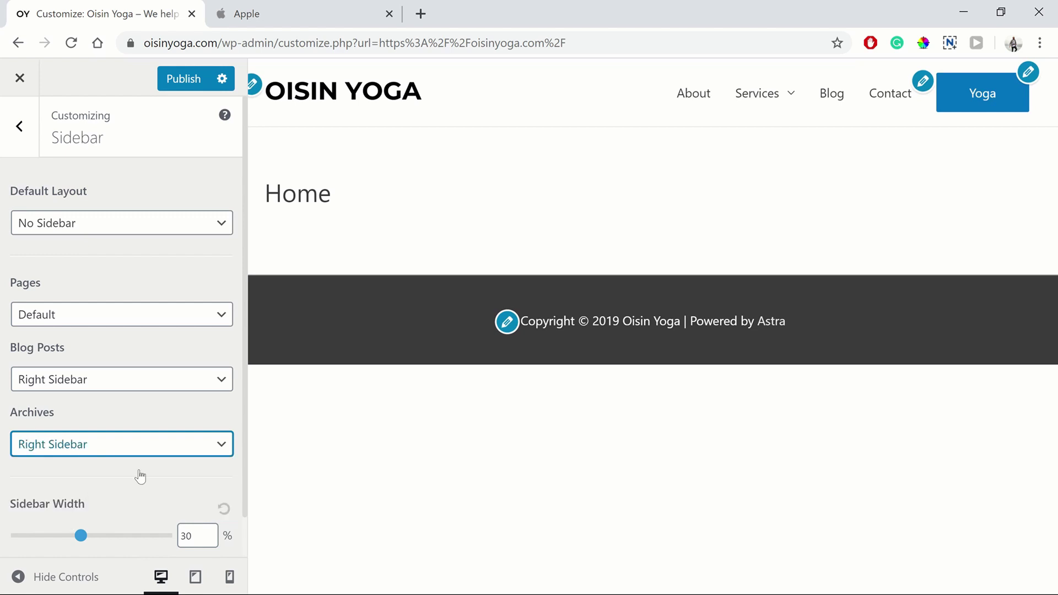
scroll(146, 468, "down", 1)
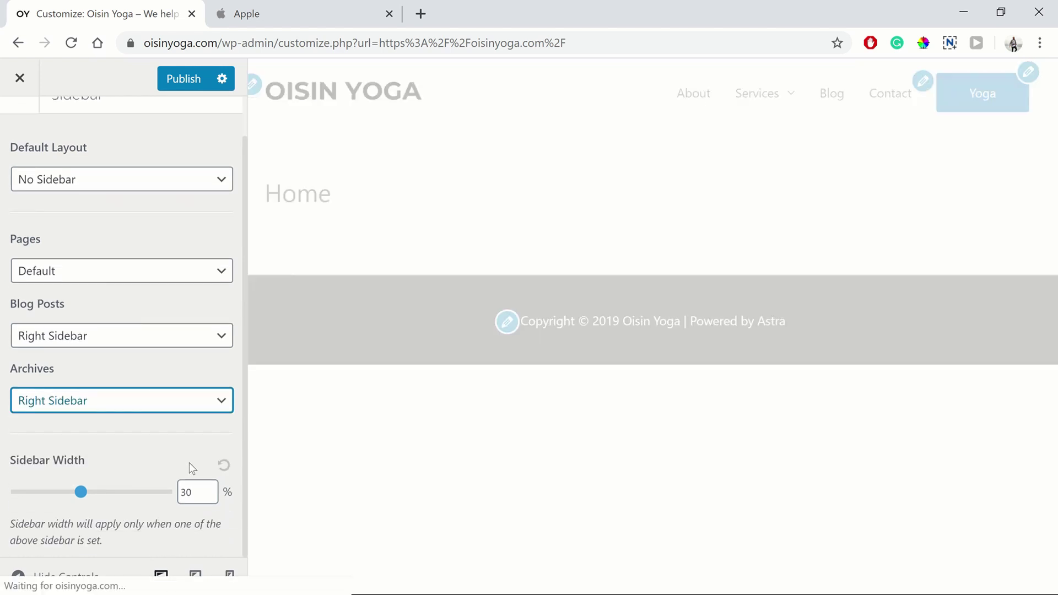
scroll(158, 463, "up", 1)
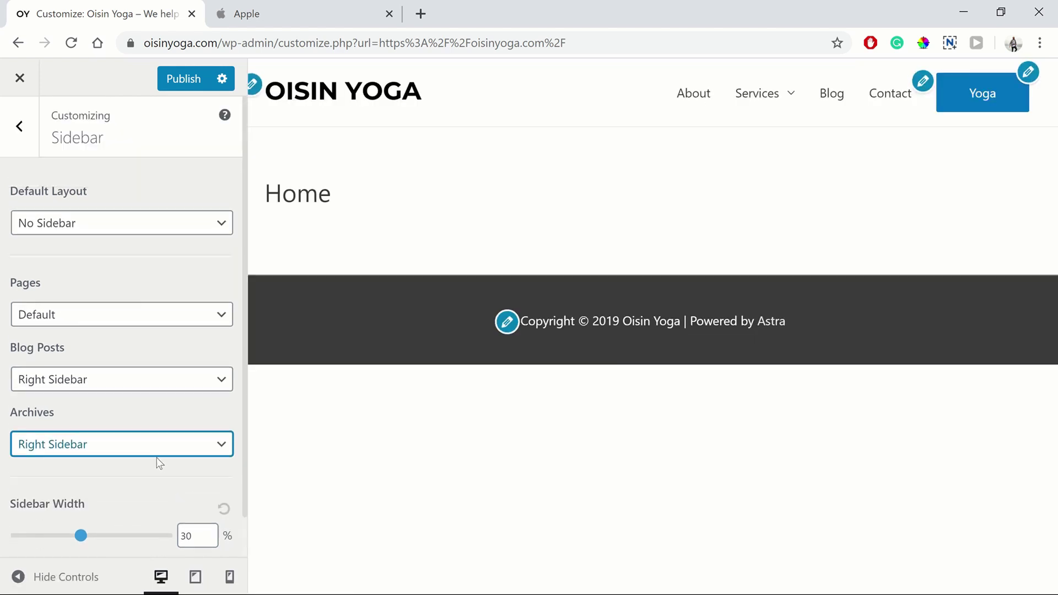
left_click(21, 143)
Step: Open Footer > Footer Bar and keep Section 1 content set to Text
left_click(104, 472)
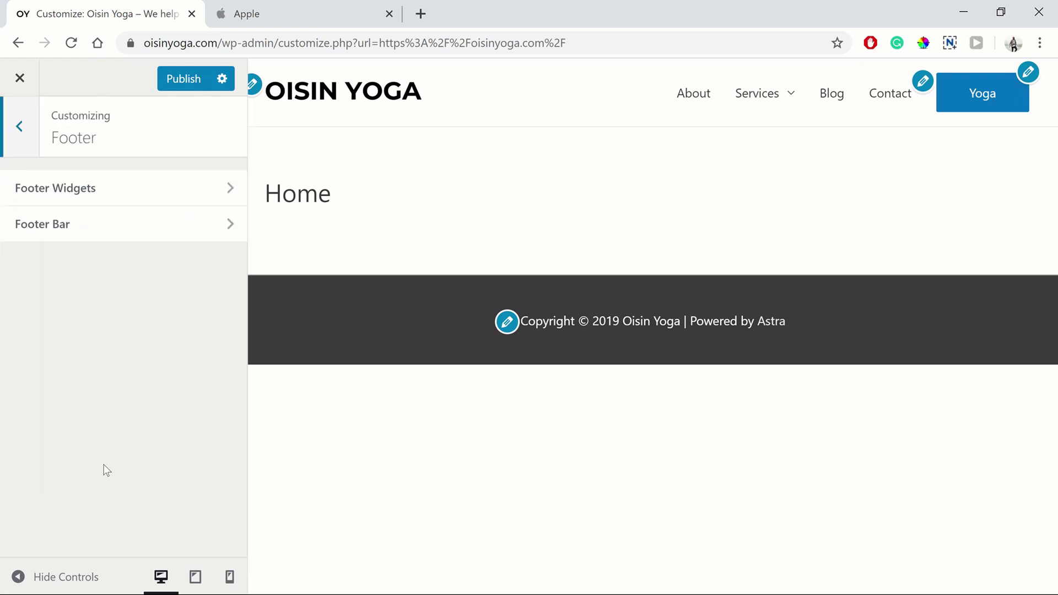
left_click(151, 230)
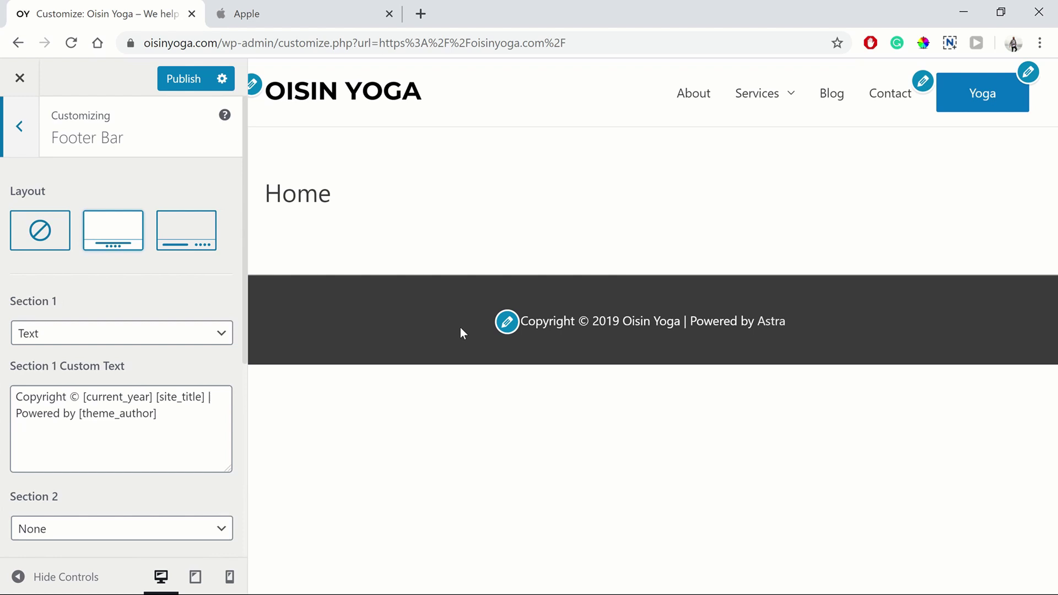
left_click(505, 325)
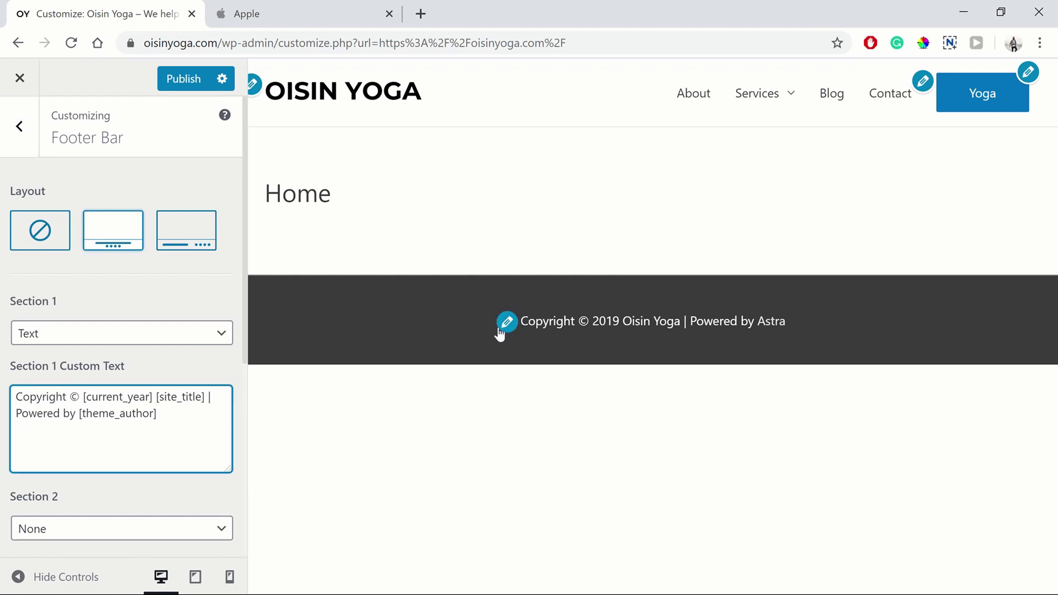
scroll(114, 281, "down", 2)
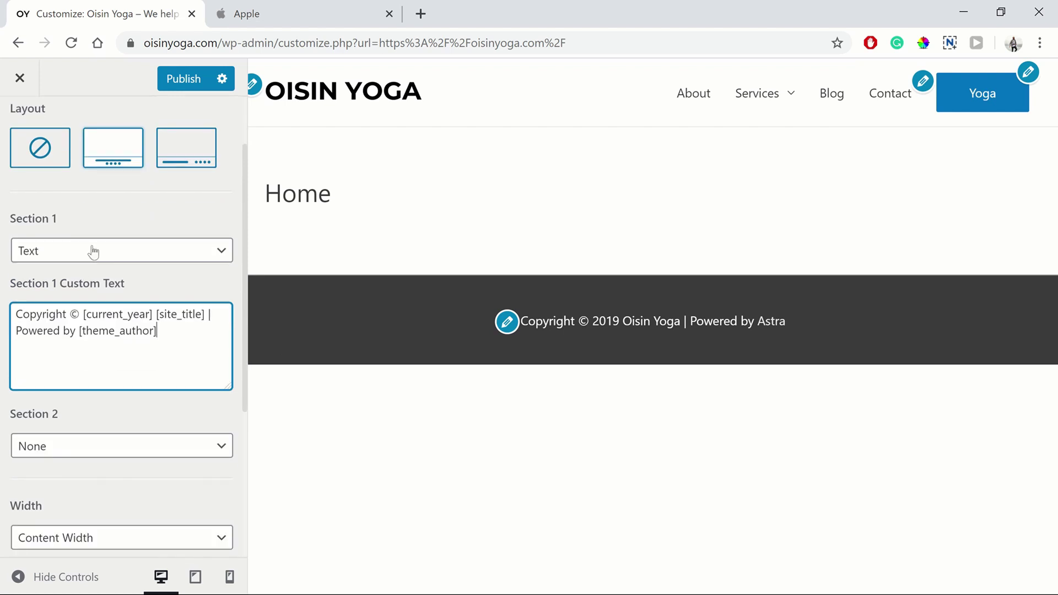
left_click(93, 251)
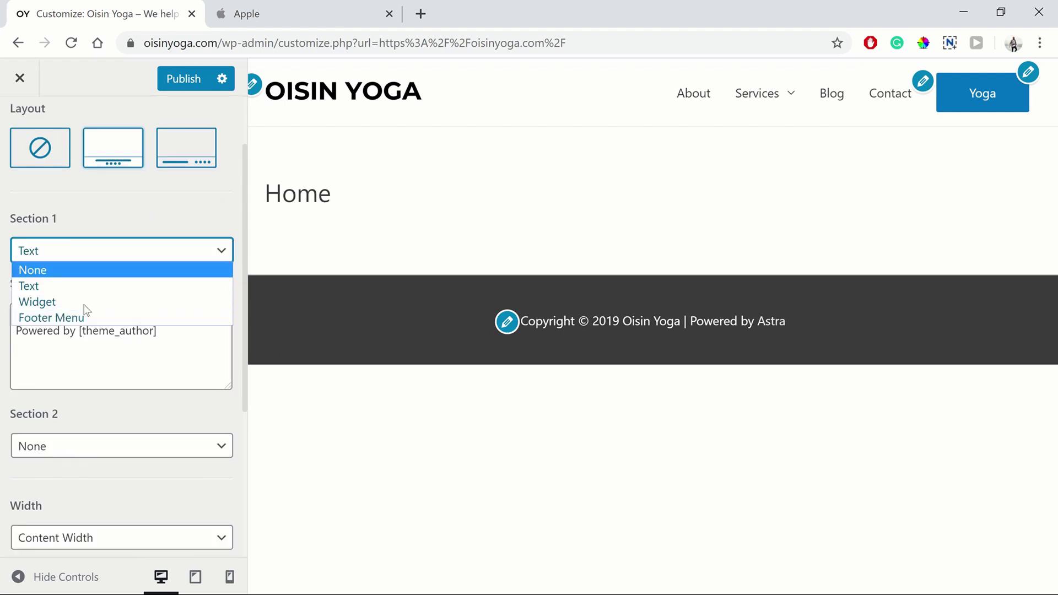
left_click(81, 286)
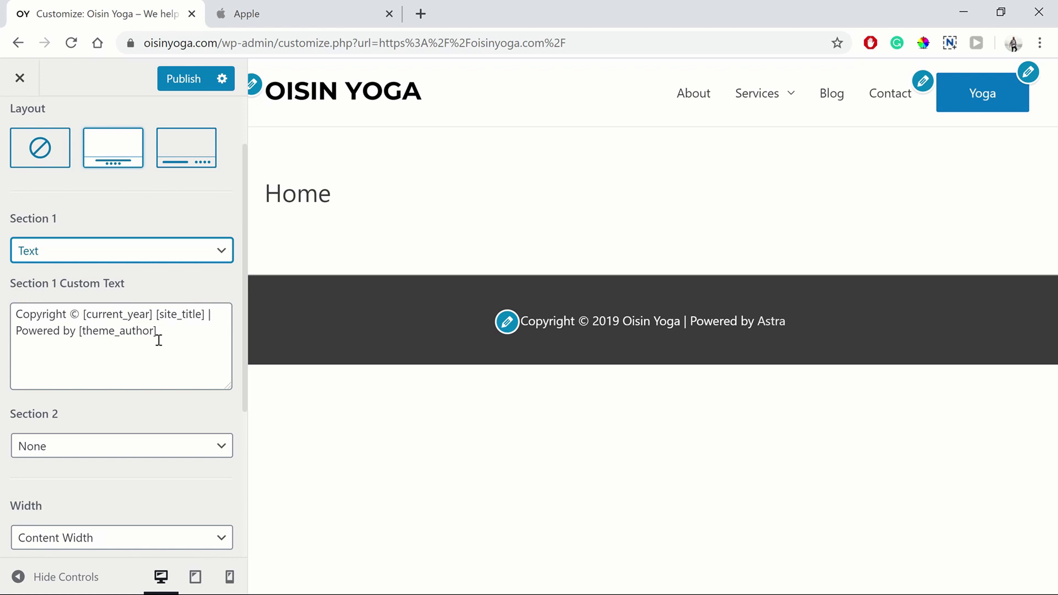
Step: Trim Section 1 text to 'Copyright © [current_year] [site_title]' and leave Section 2 as None
left_click_drag(161, 335, 14, 336)
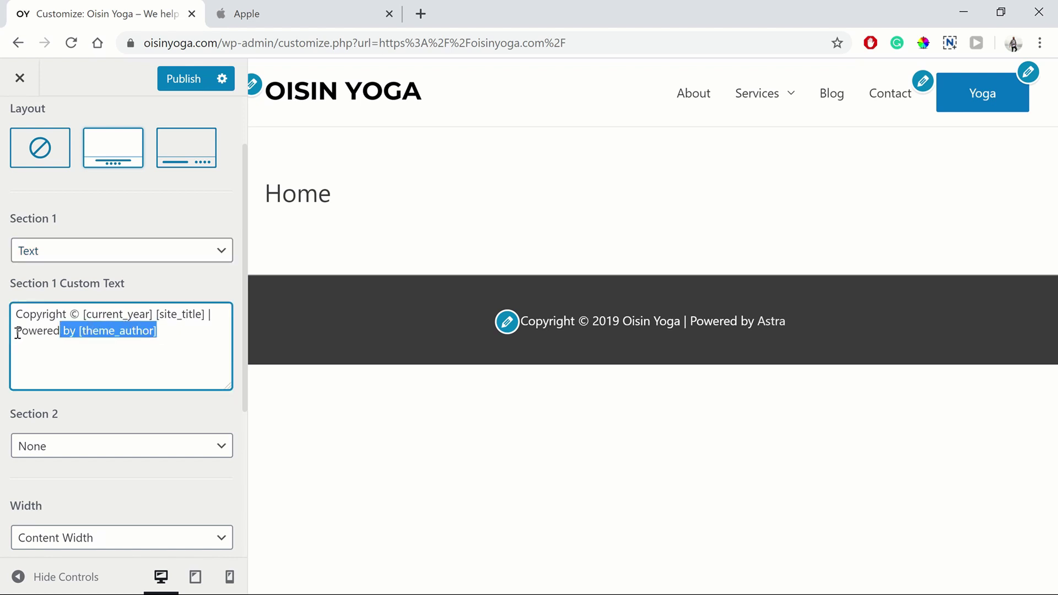
left_click_drag(18, 333, 17, 333)
key("BackSpace")
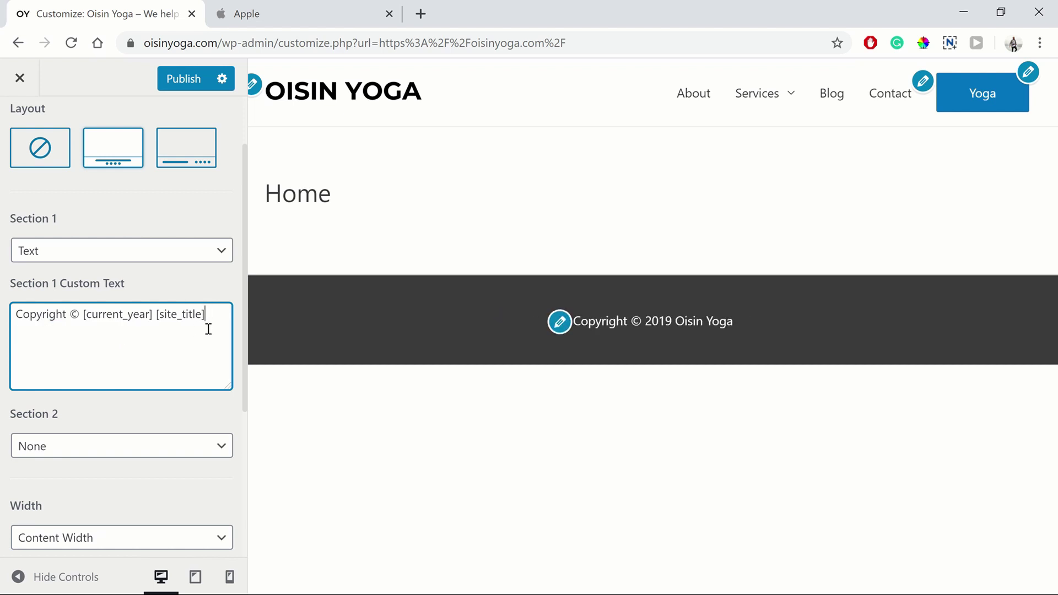
type("Yoga Oi")
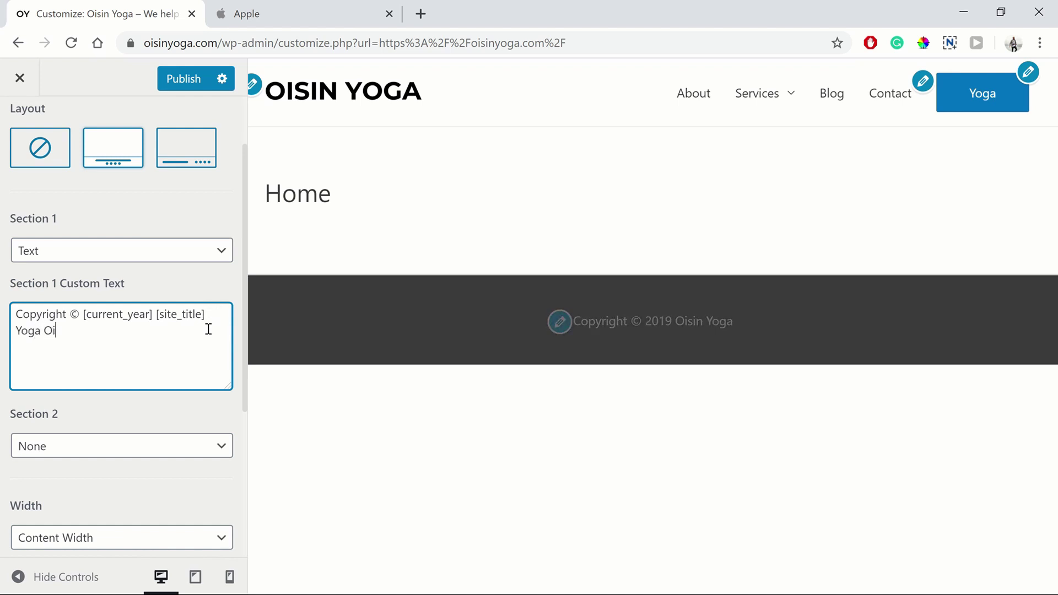
type("sin")
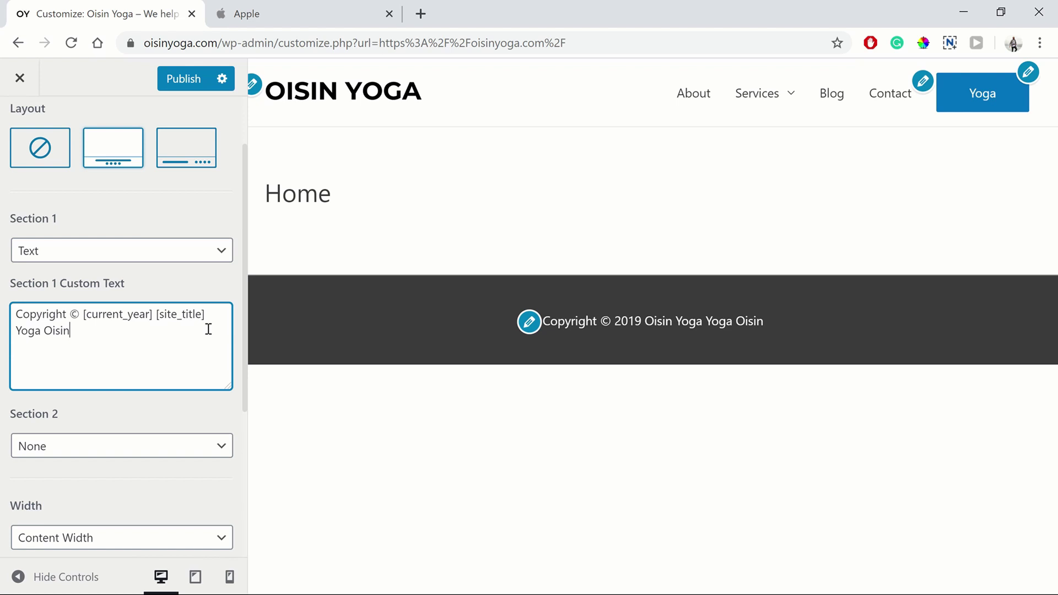
key("BackSpace")
key("BackSpace")
key("BackSpace")
key("BackSpace")
key("BackSpace")
key("BackSpace")
key("BackSpace")
key("BackSpace")
key("BackSpace")
key("BackSpace")
key("BackSpace")
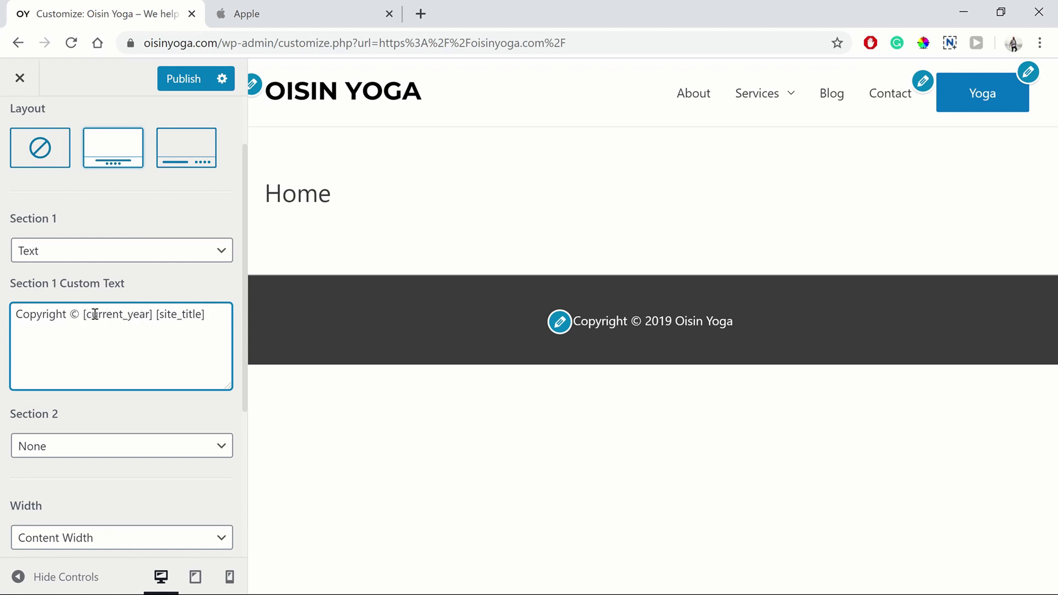
left_click_drag(88, 317, 148, 318)
left_click(147, 318)
left_click(64, 446)
left_click(64, 444)
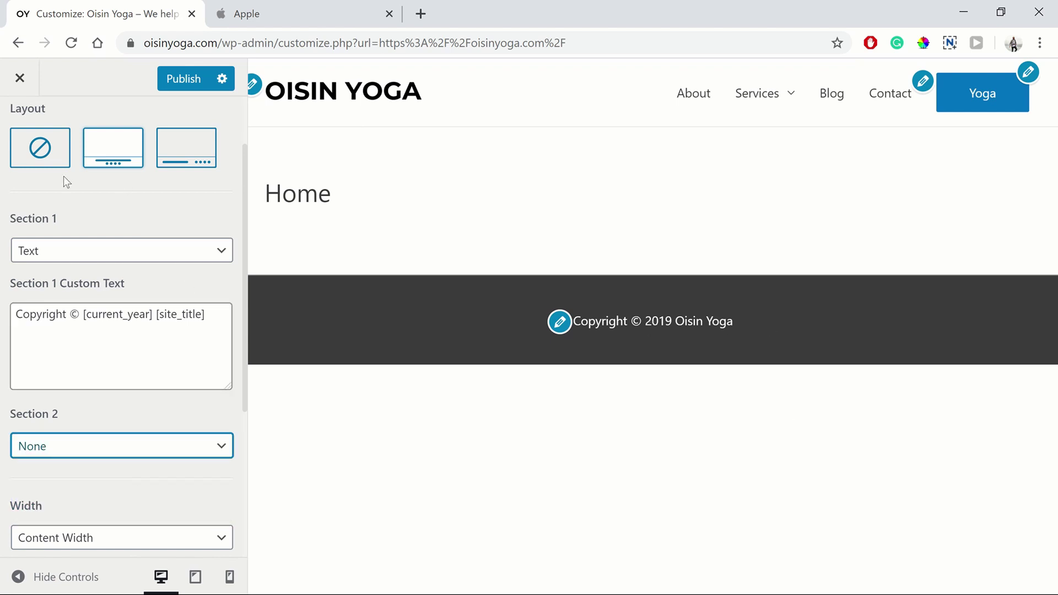
Step: Publish the header, layout and footer changes, then close the Customizer
left_click(184, 79)
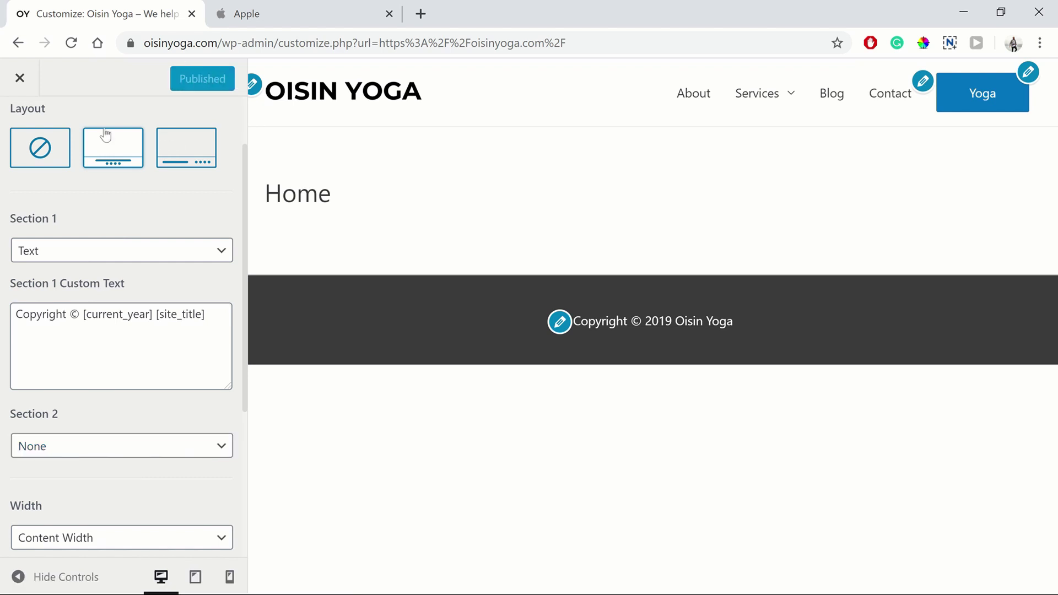
left_click(26, 83)
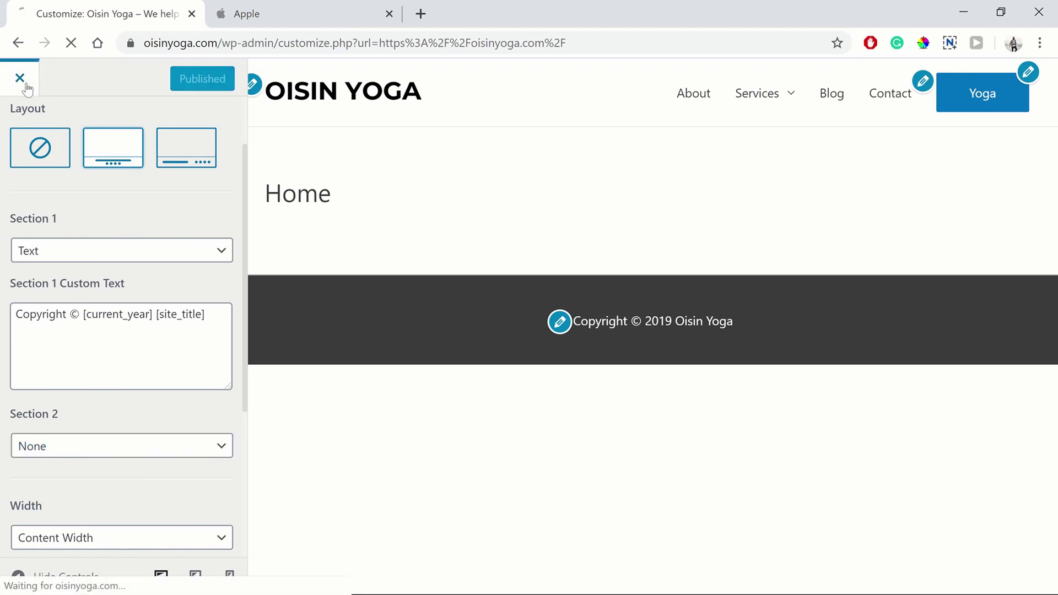